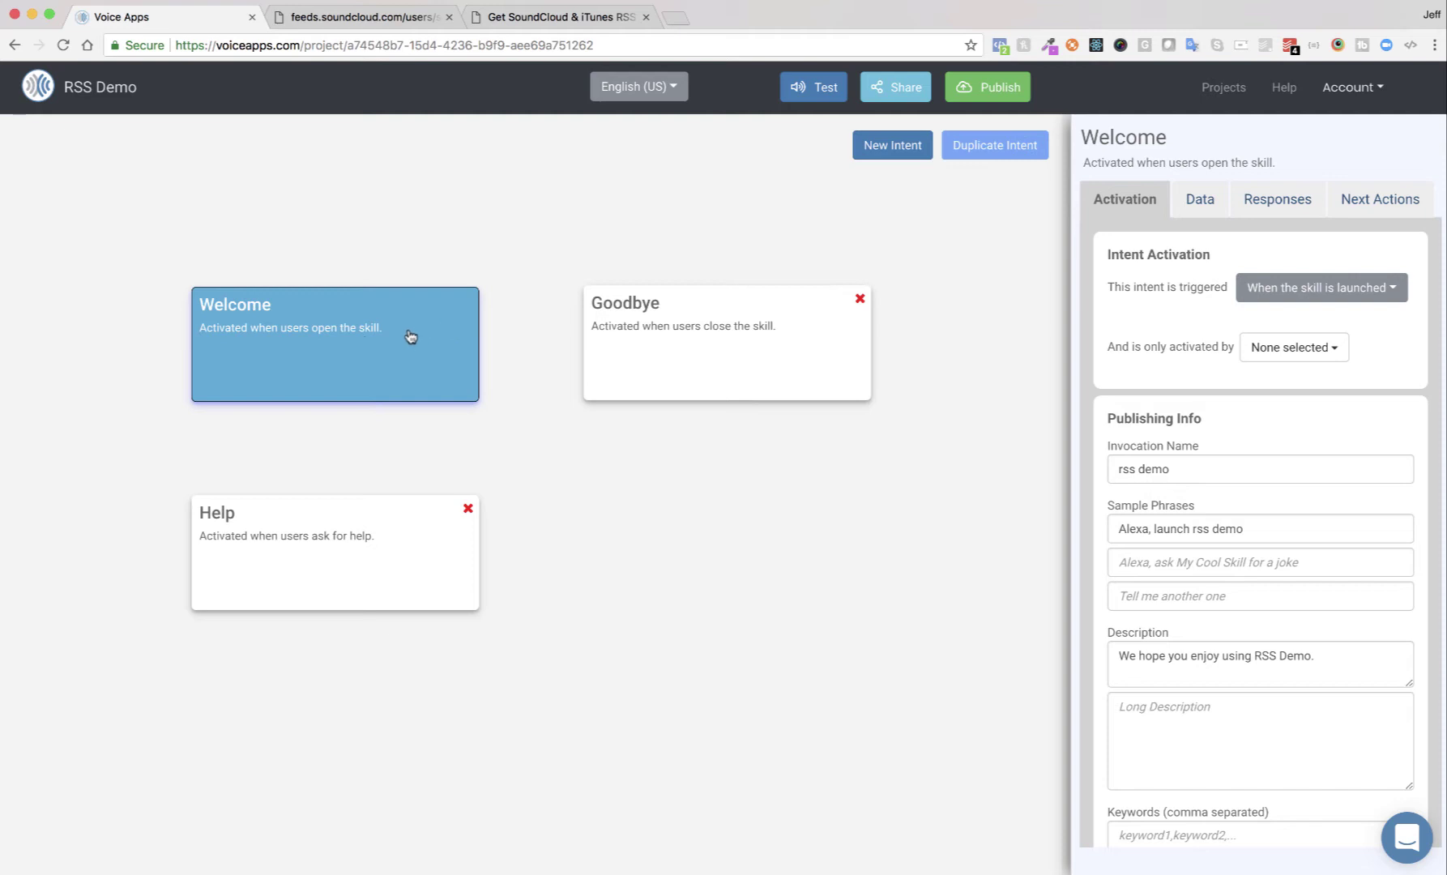
# Add an empty Get RSS Feed block under Set State in the Welcome intent's data
pyautogui.click(1209, 204)
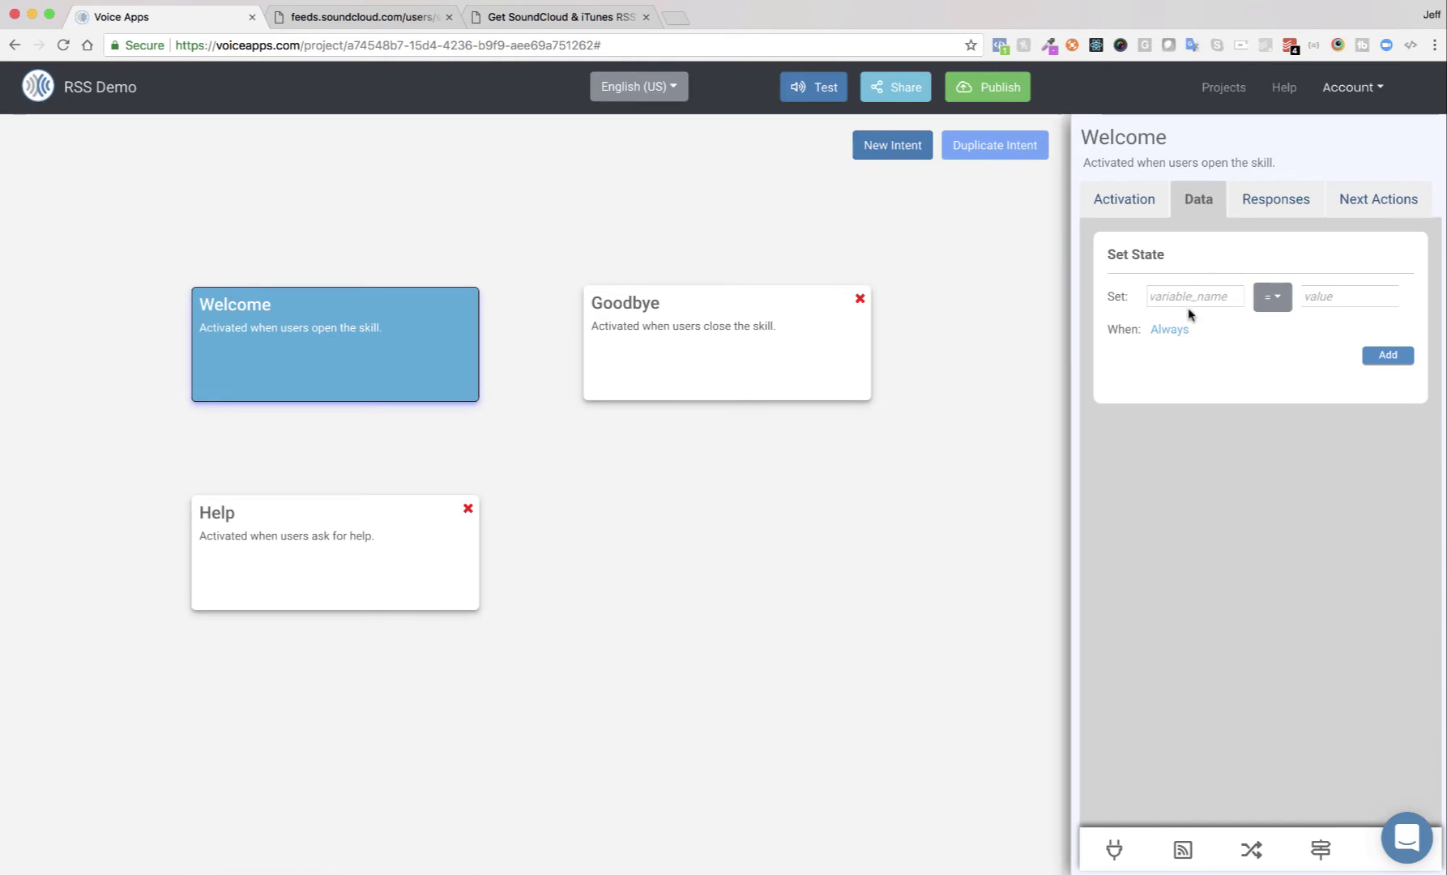
pyautogui.click(1184, 858)
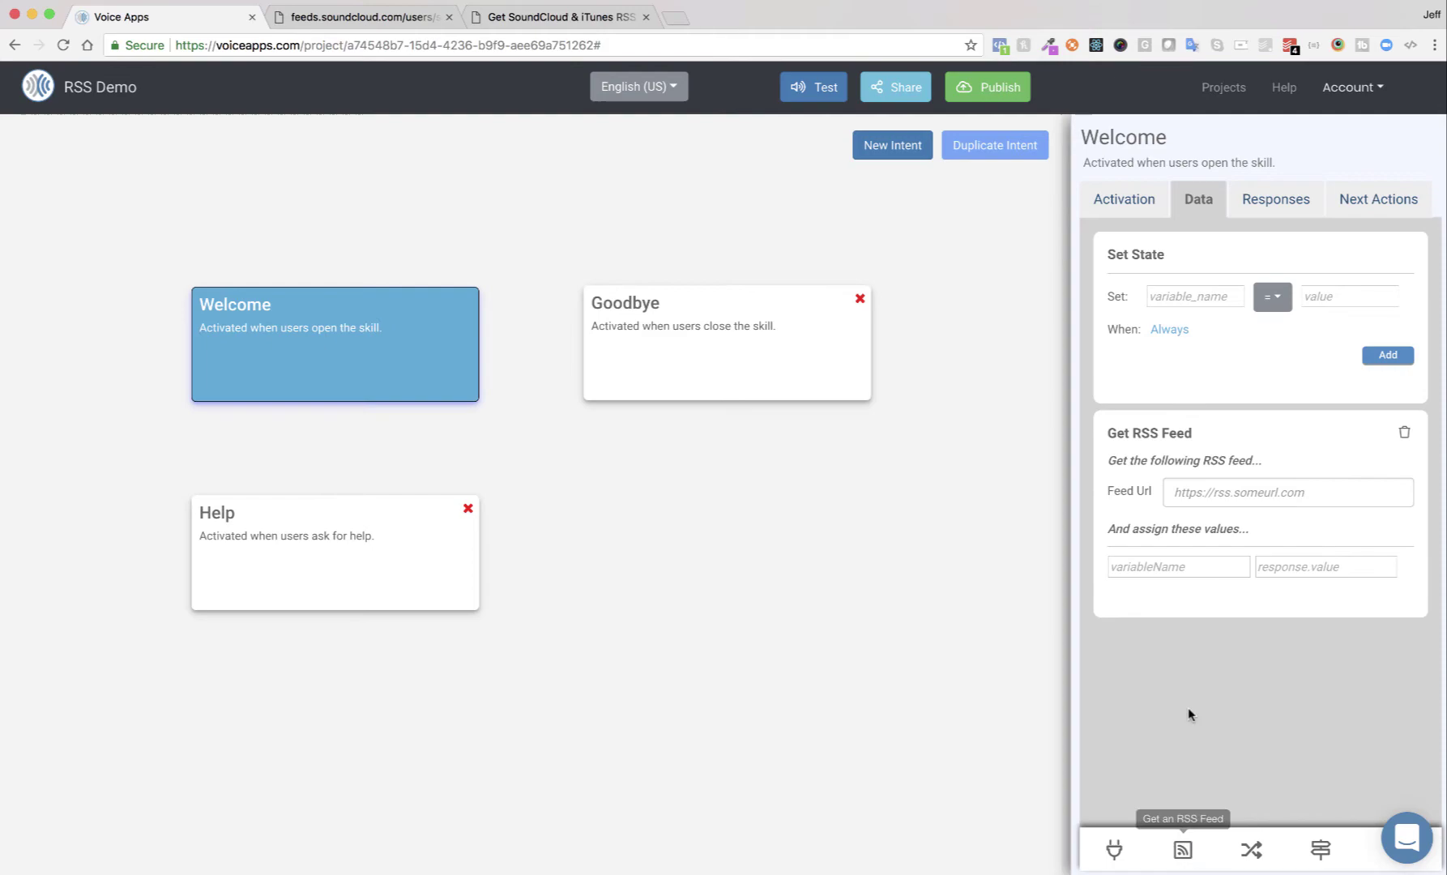
# Open the Alexa Dev Chat podcast's SoundCloud RSS feed from its podcast page
pyautogui.click(386, 18)
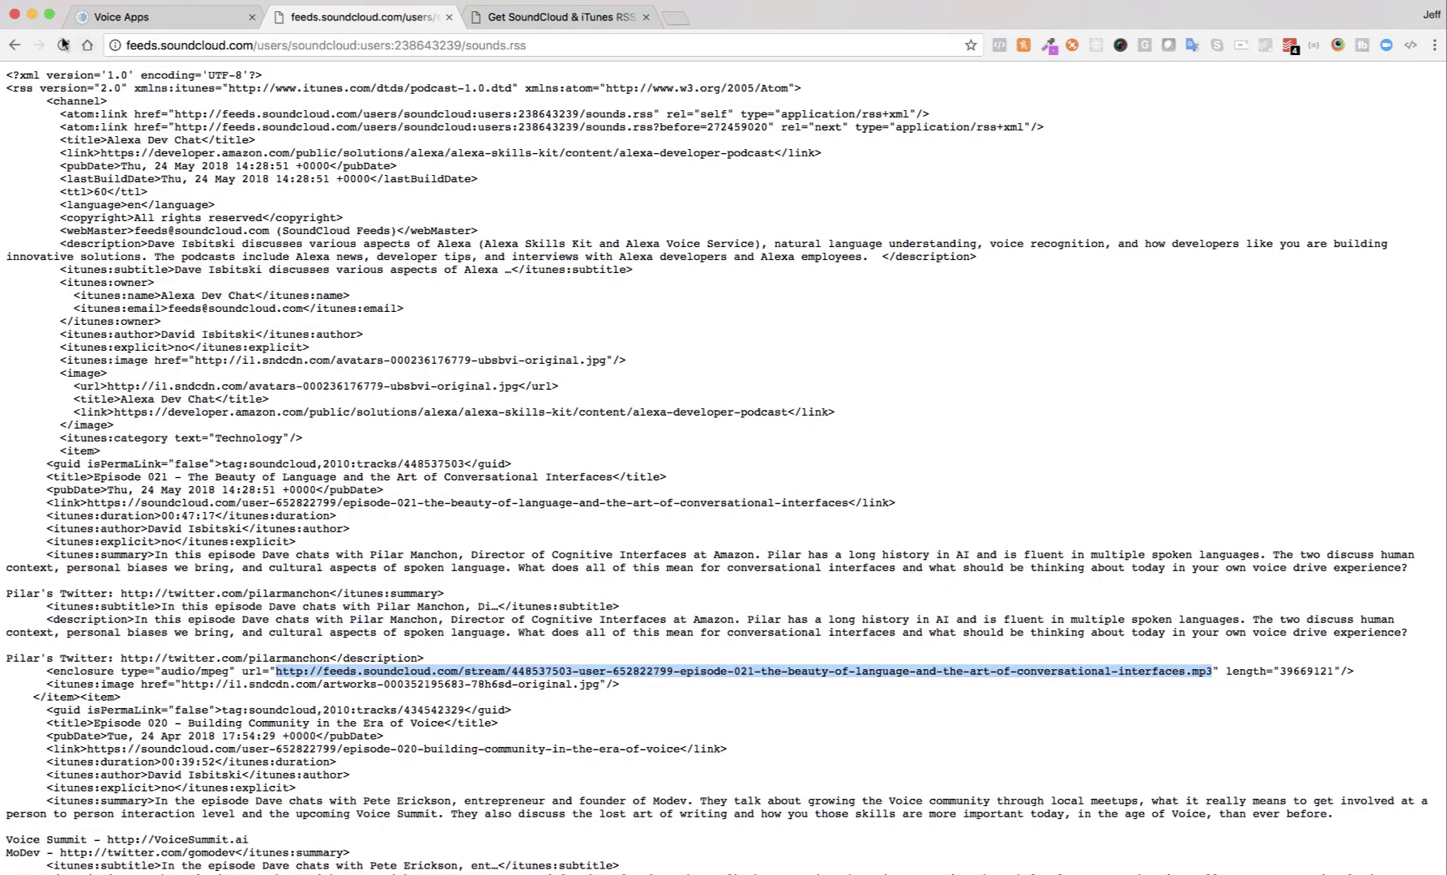
pyautogui.click(15, 45)
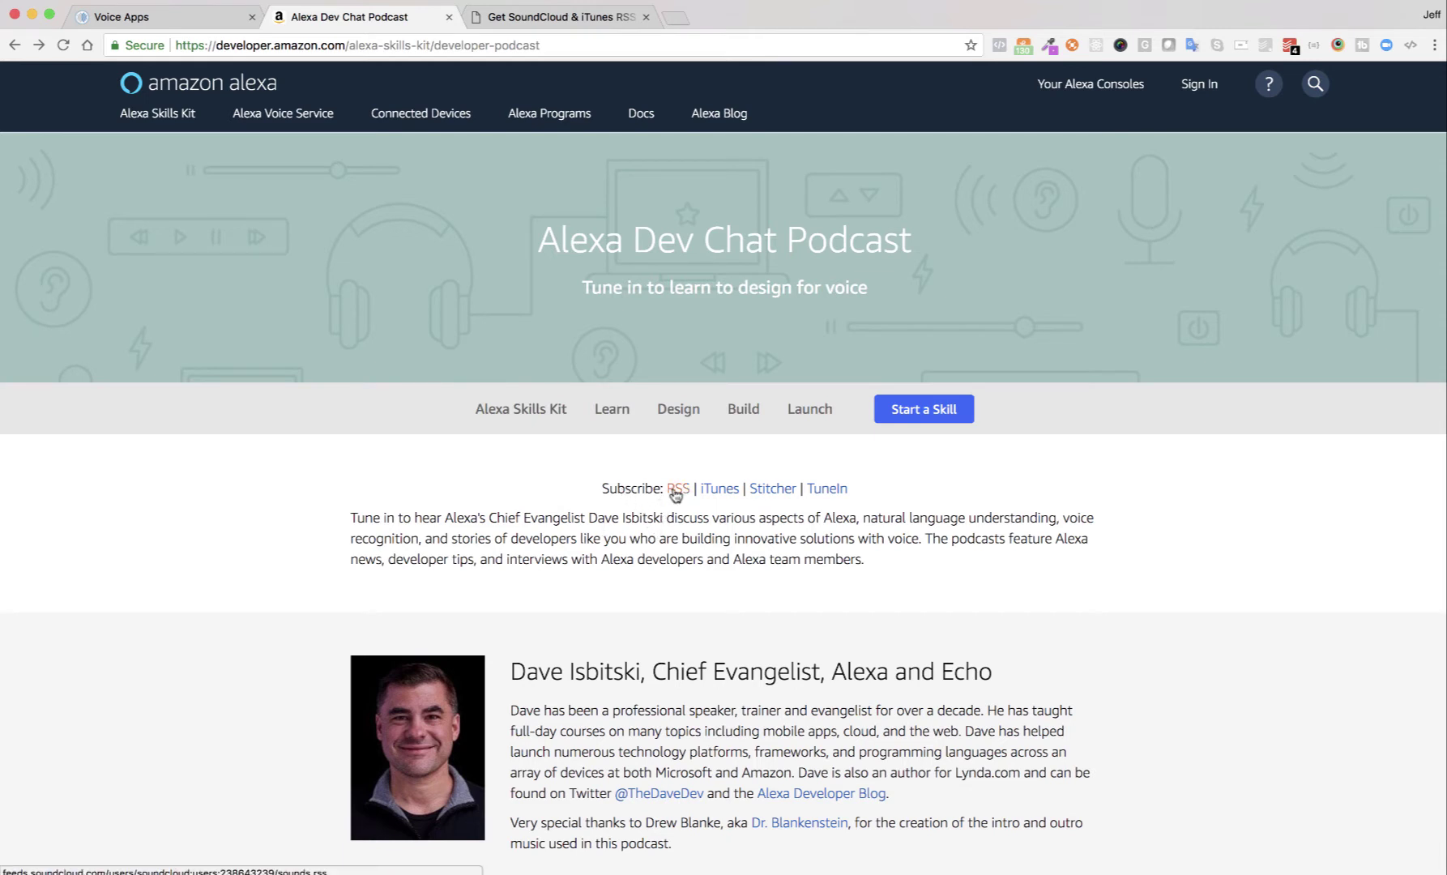
pyautogui.click(676, 489)
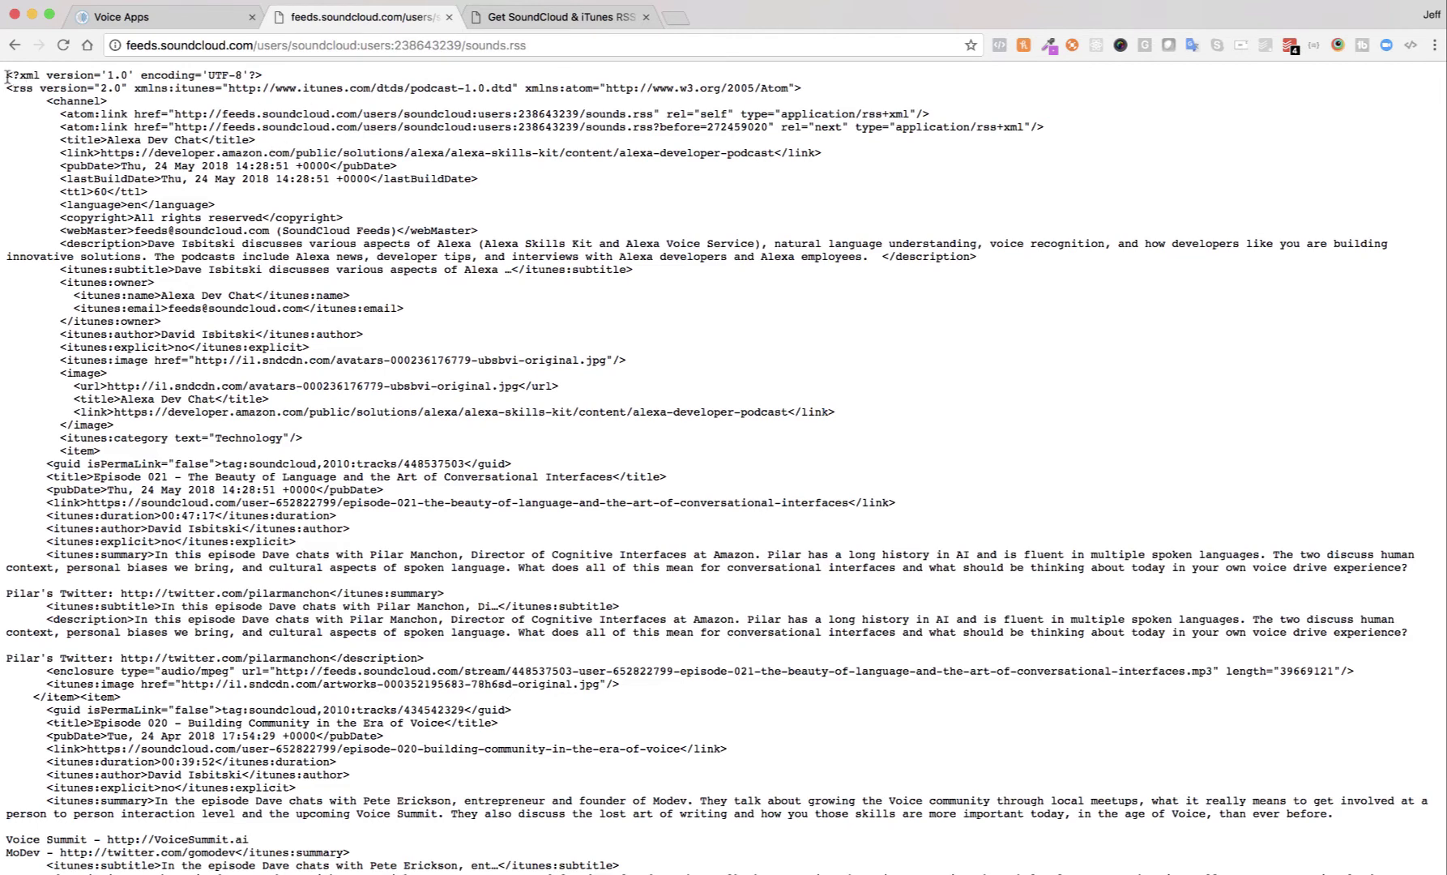
# Copy the RSS feed's web address from the address bar and return to the Voice Apps tab
pyautogui.moveTo(6, 76); pyautogui.dragTo(220, 702)
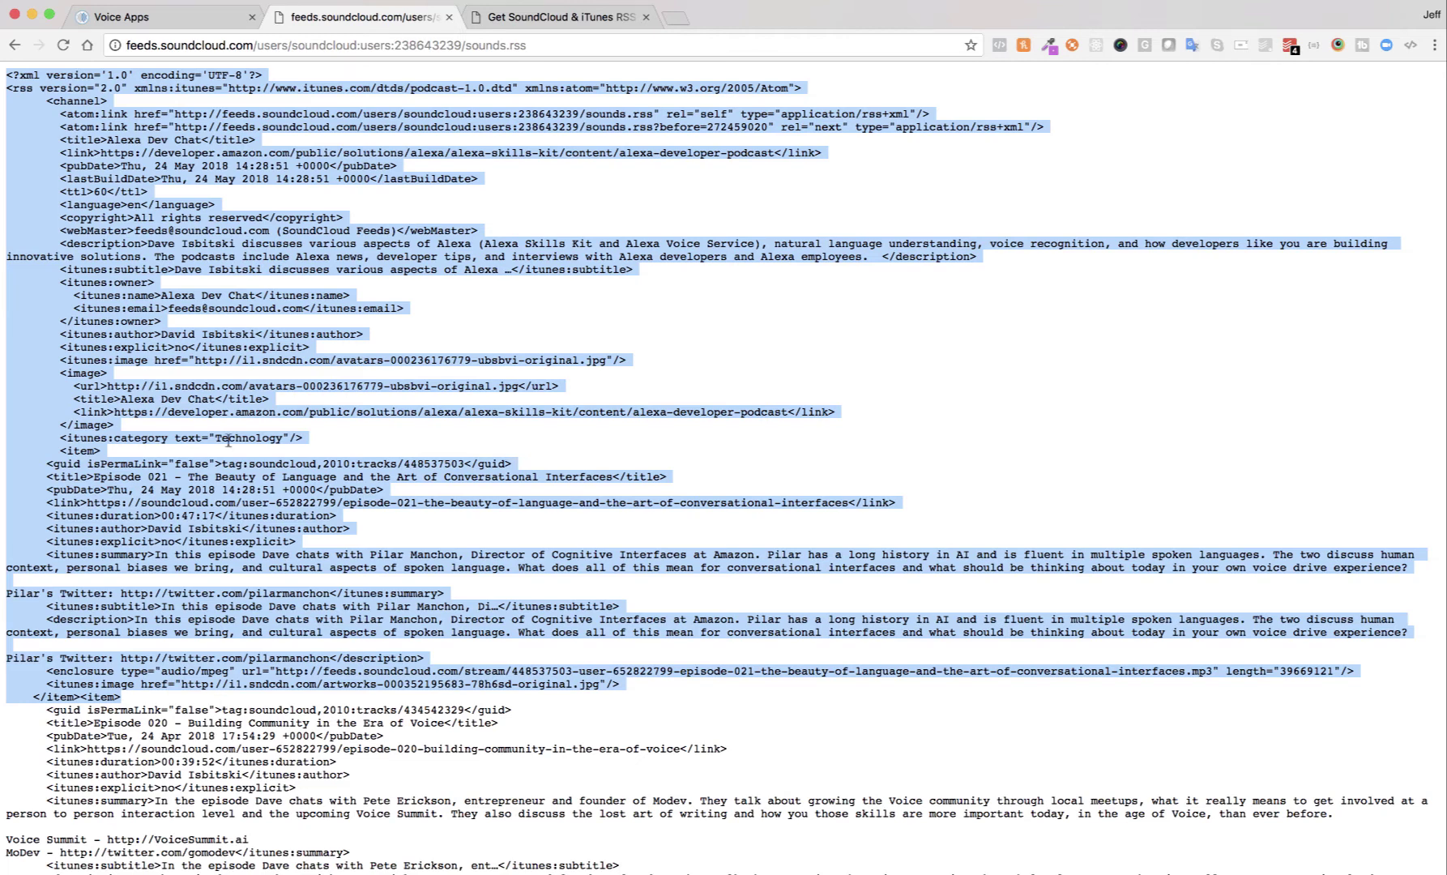
pyautogui.click(244, 295)
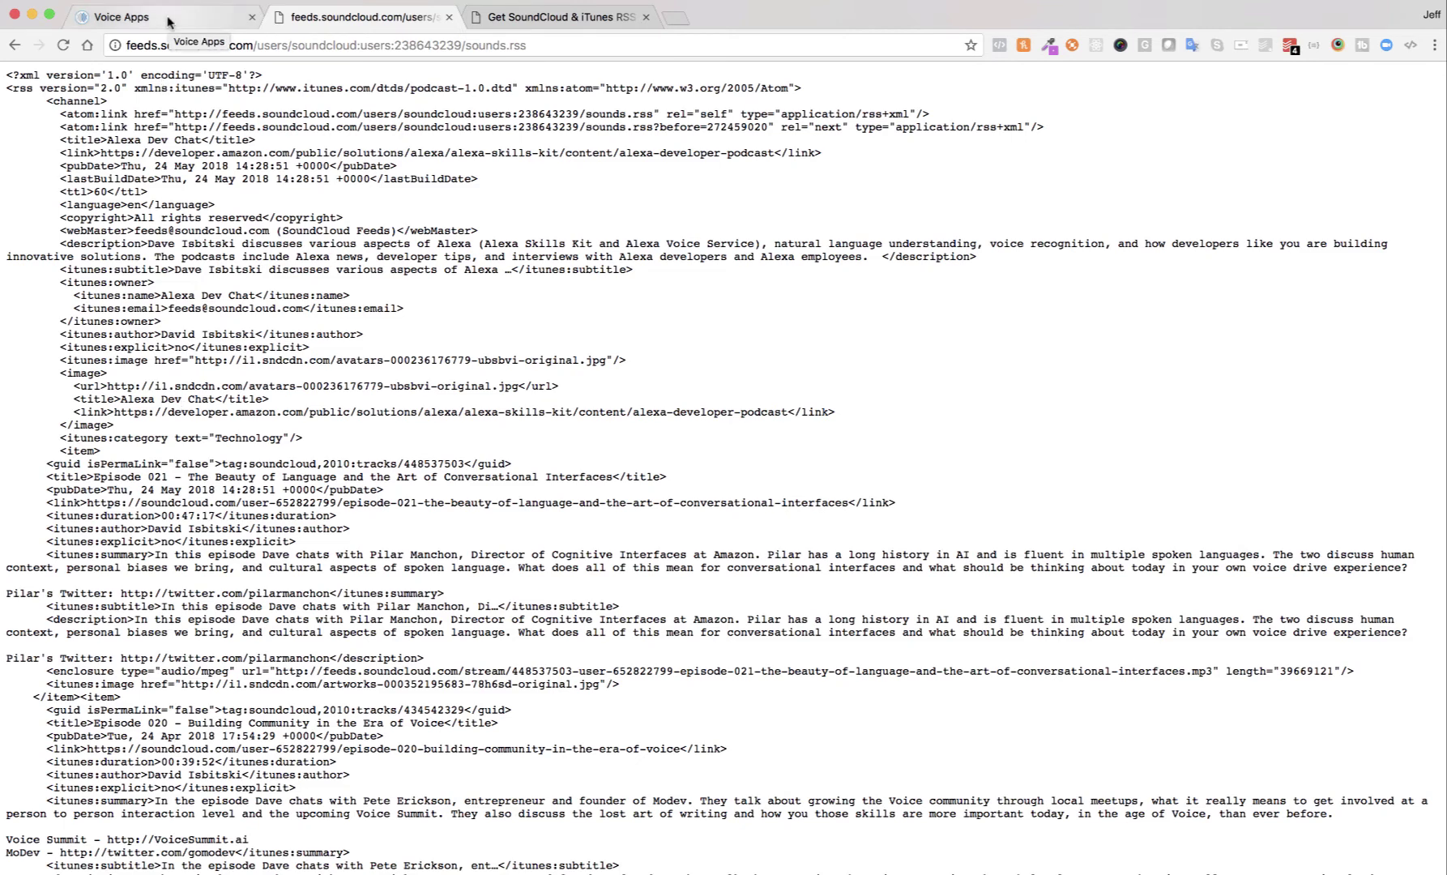
pyautogui.click(285, 51)
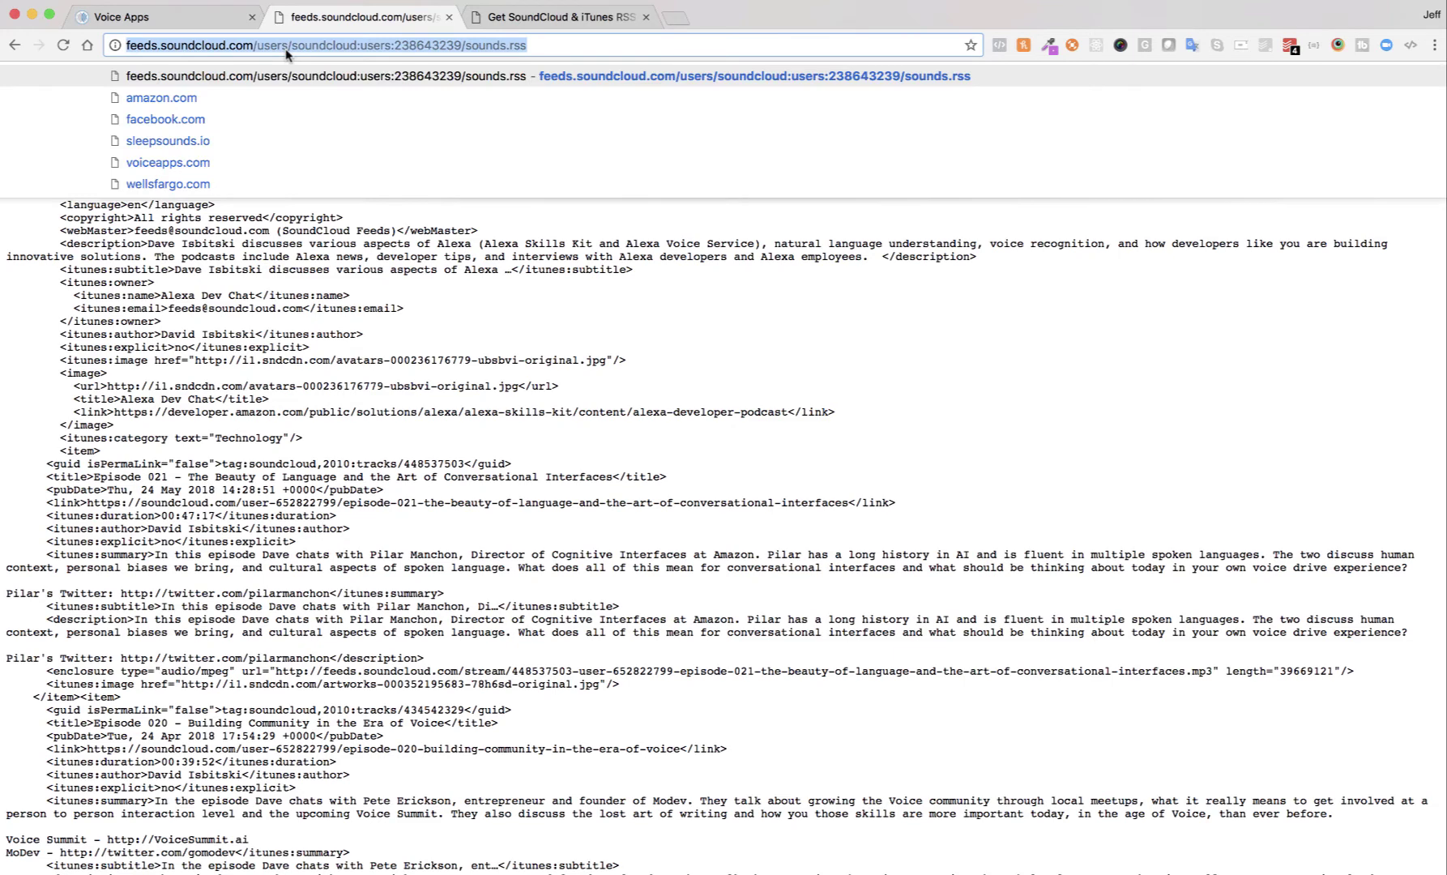
pyautogui.click(177, 19)
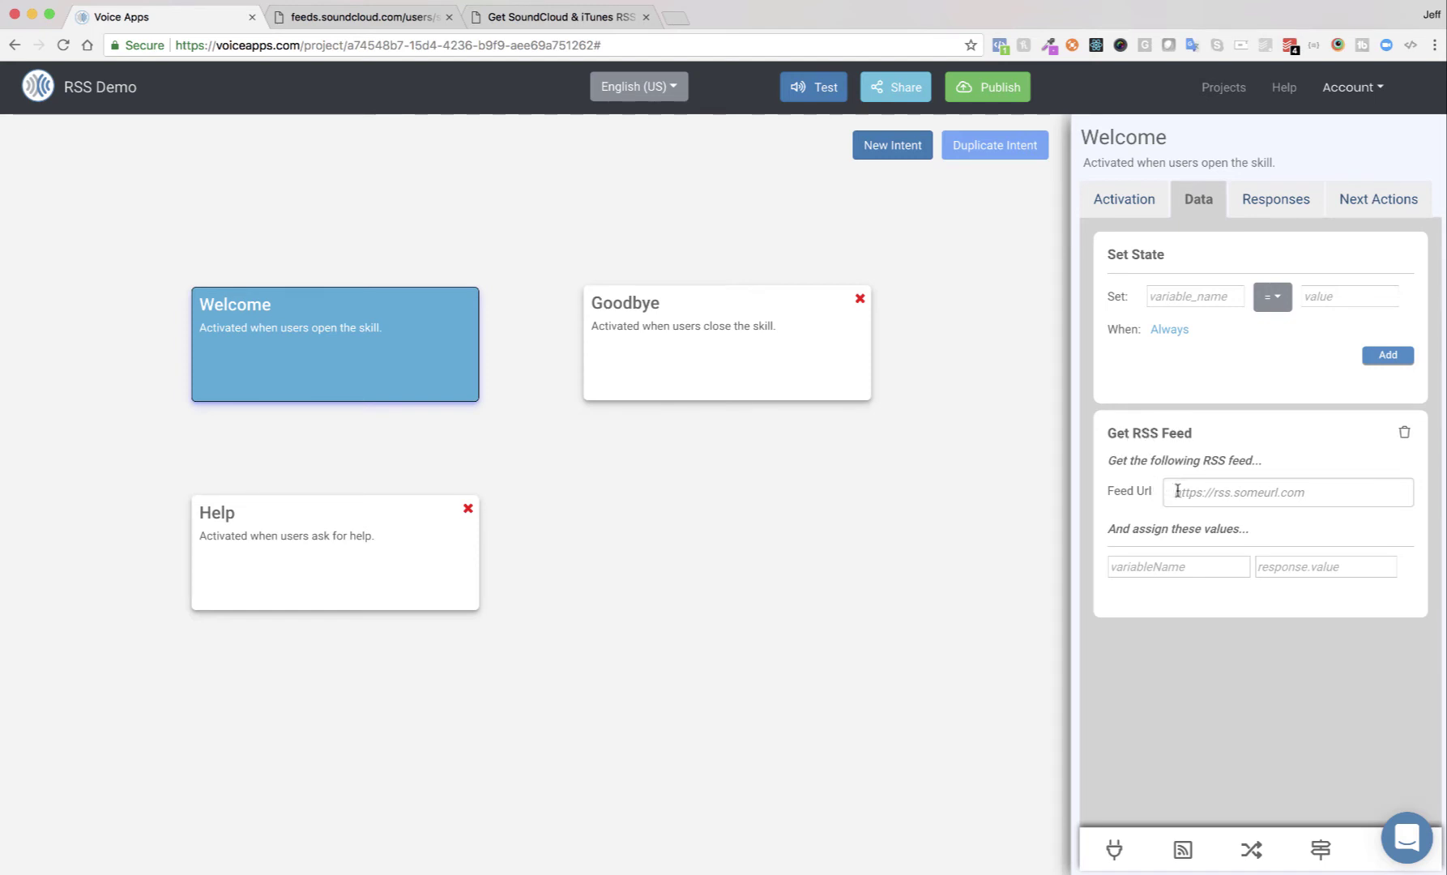
# Paste the SoundCloud feed address into Feed Url, changing http to https
pyautogui.click(1177, 491)
pyautogui.press('super+v')
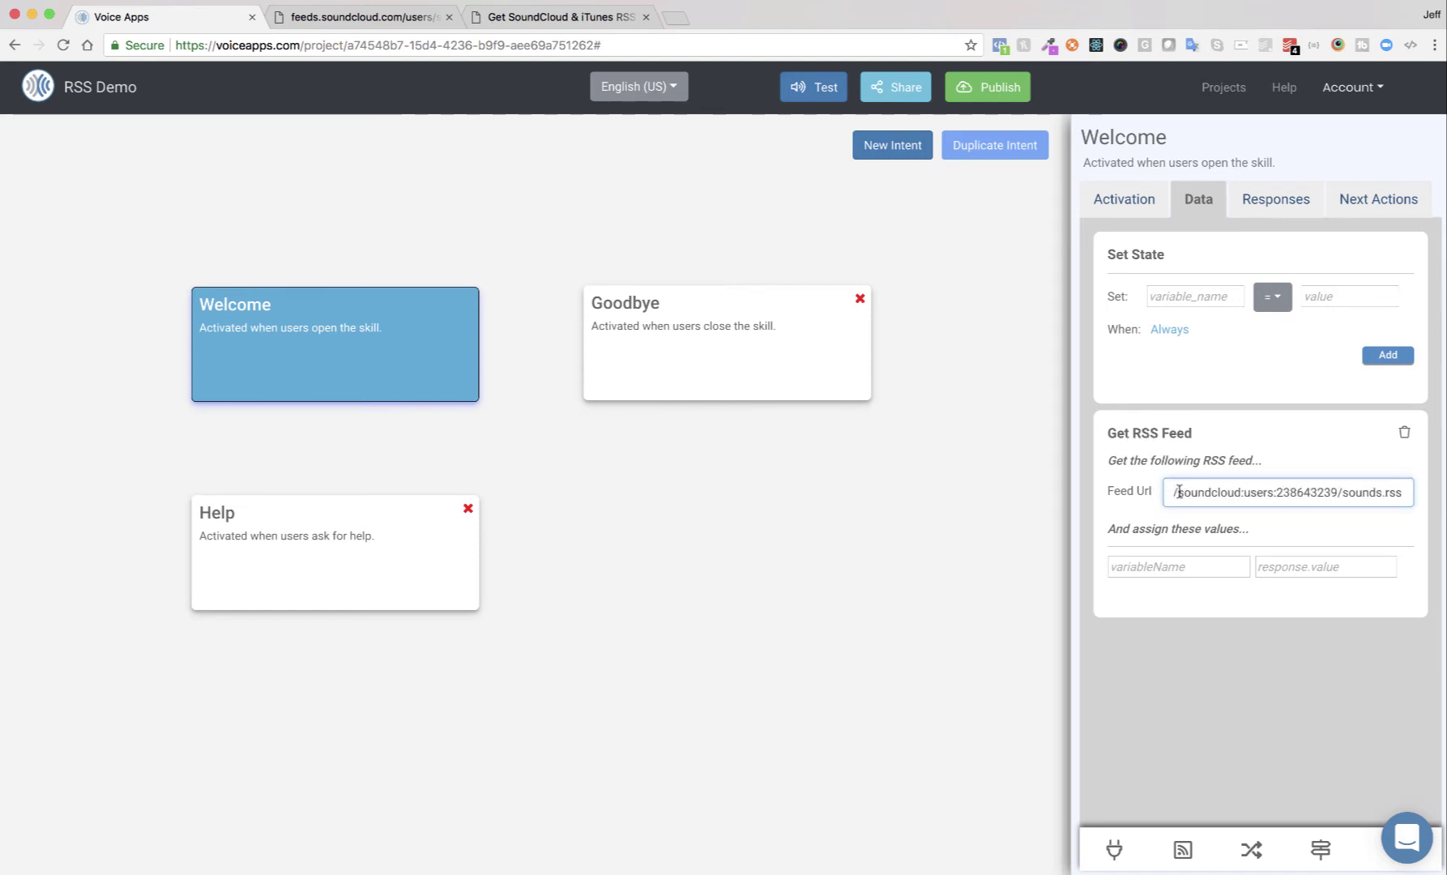
pyautogui.moveTo(1179, 492); pyautogui.dragTo(1163, 496)
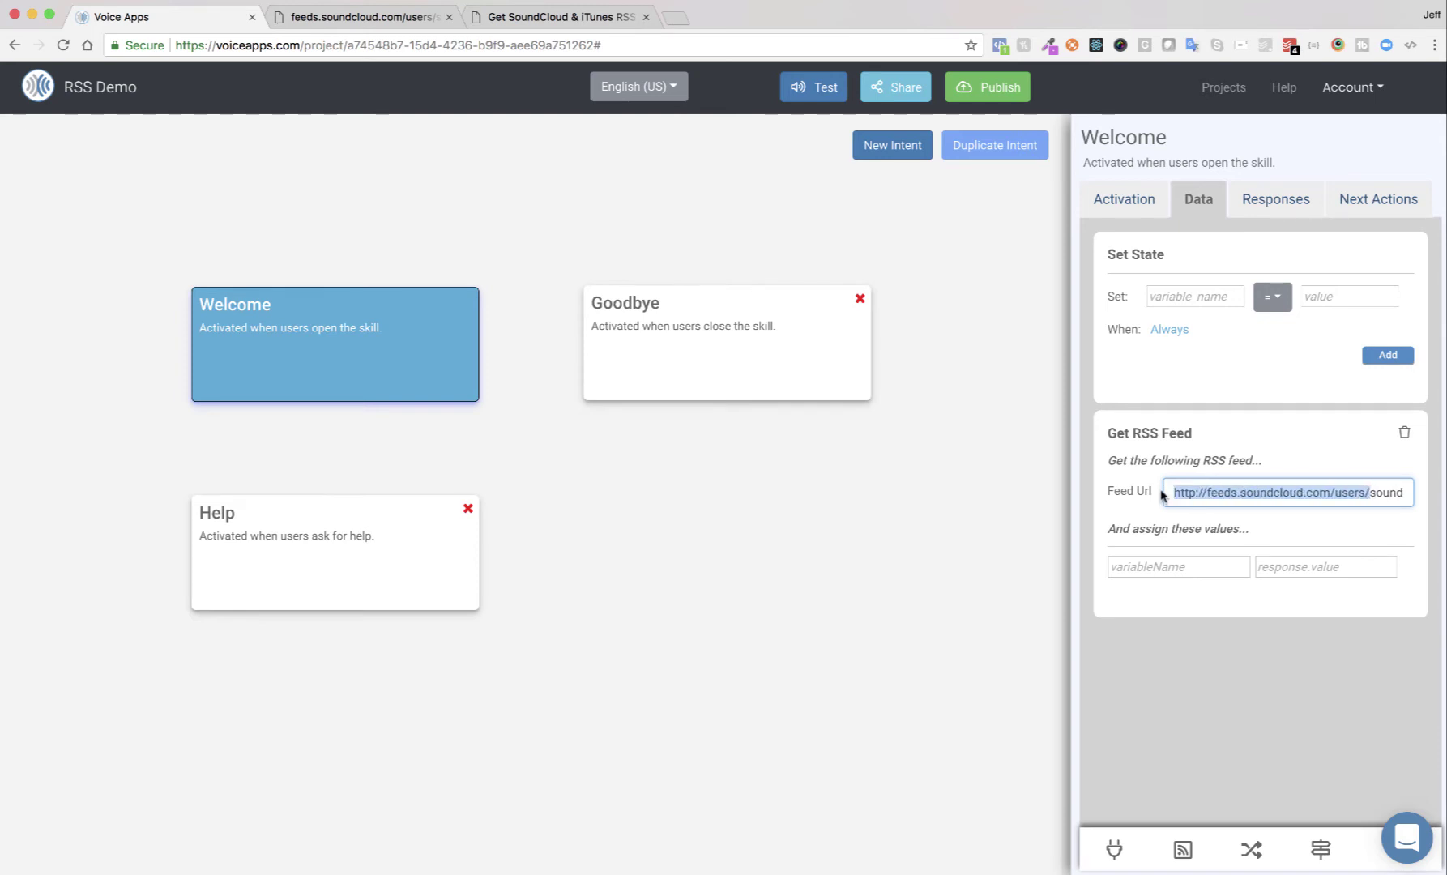
pyautogui.click(1197, 492)
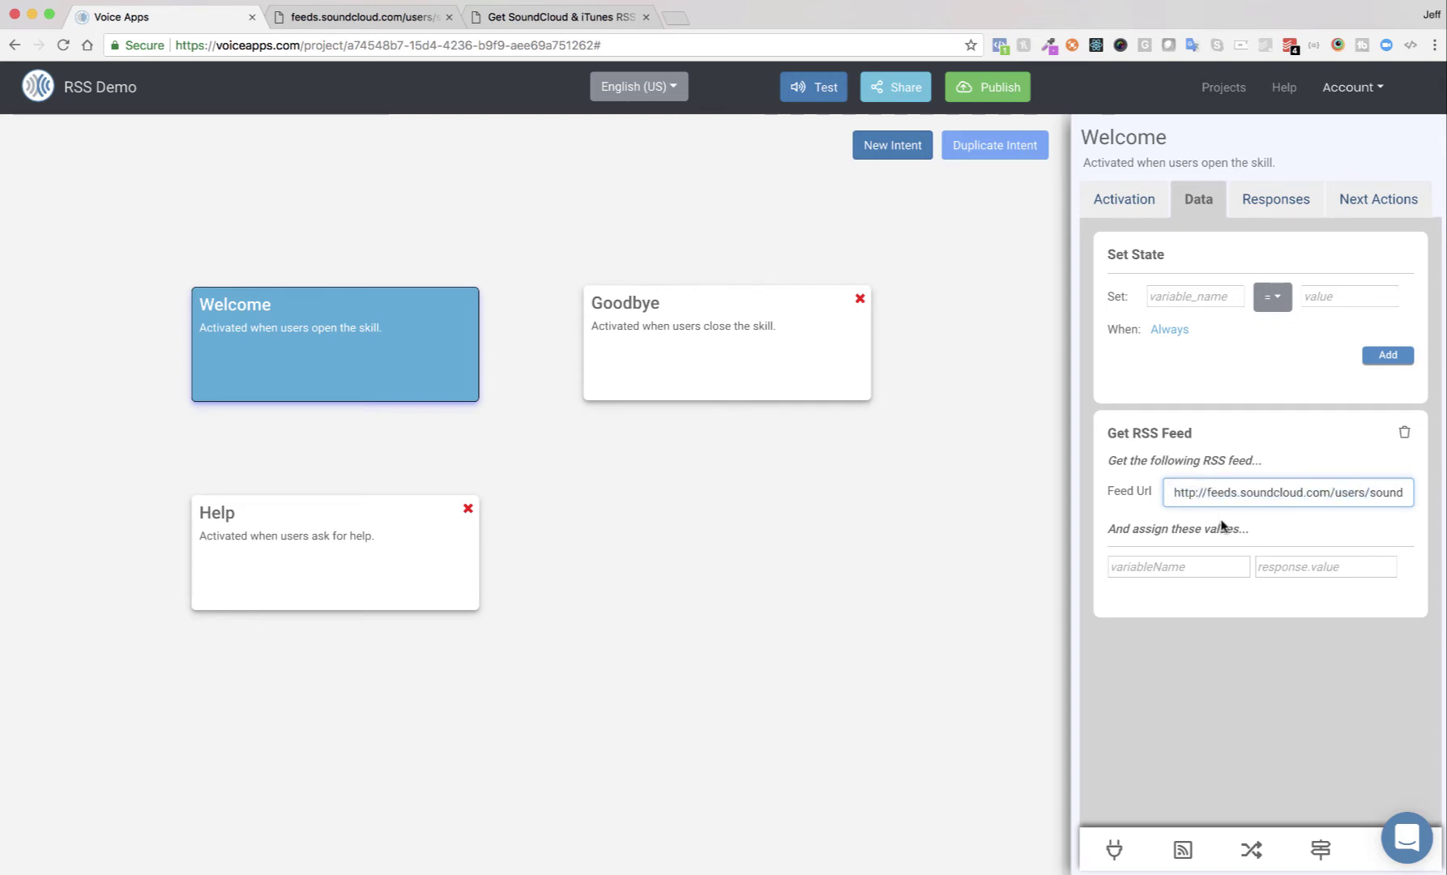
pyautogui.write('s')
pyautogui.press('Delete')
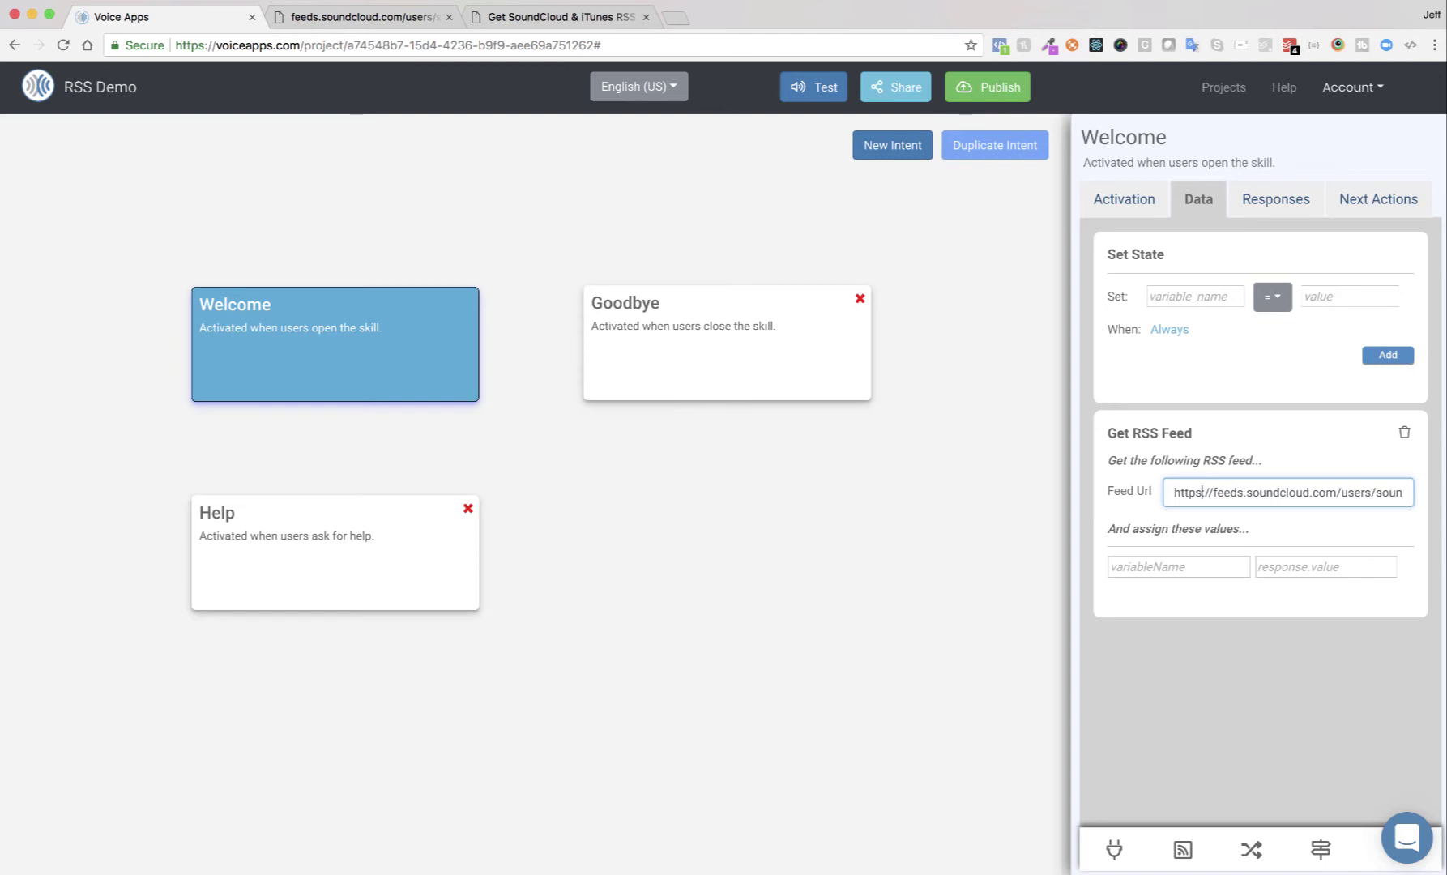
pyautogui.write(':')
pyautogui.click(1188, 567)
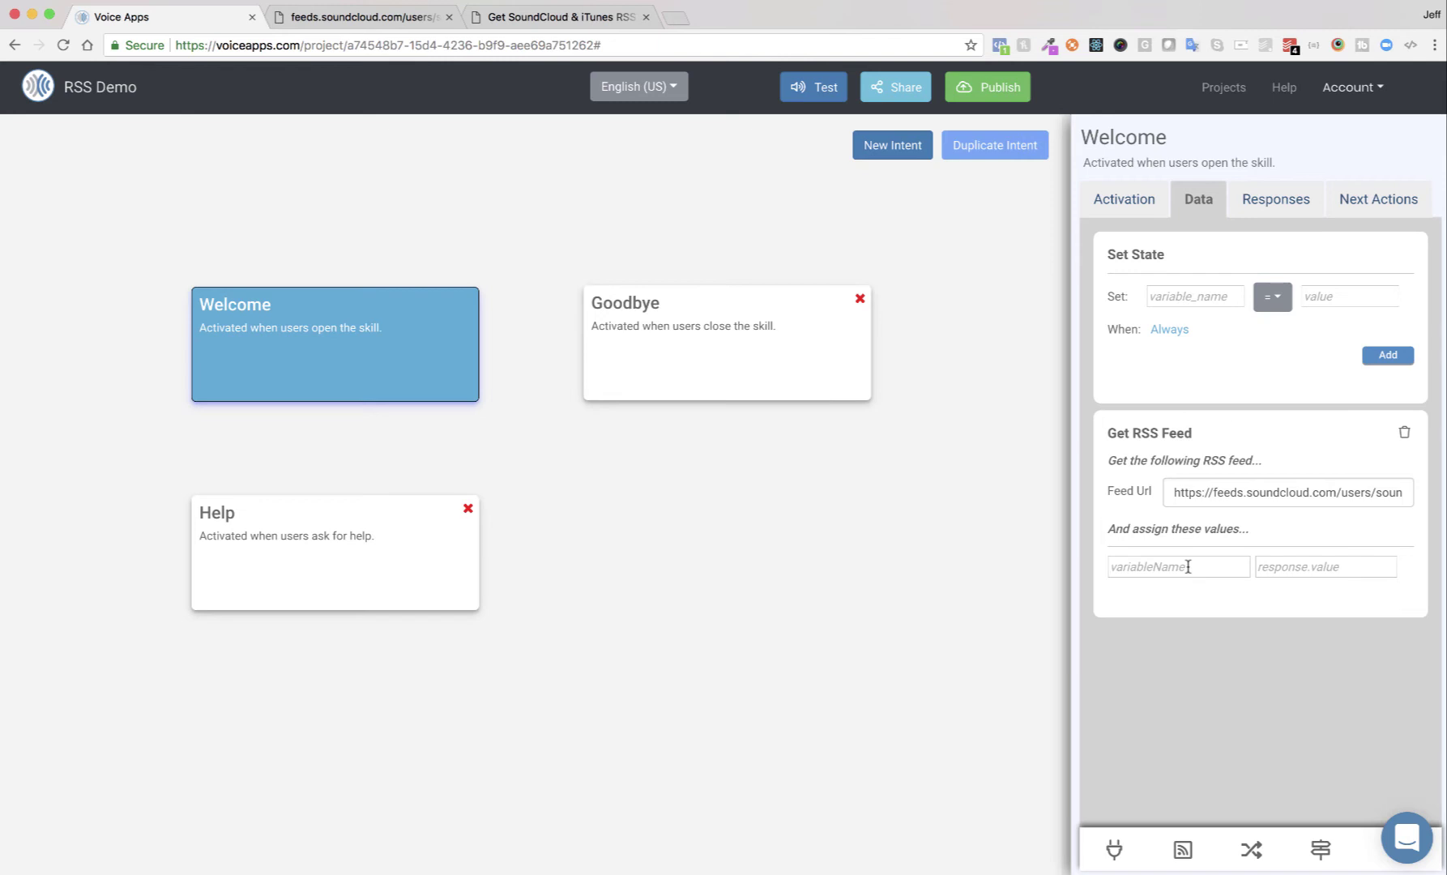
# Enter episodeUrl as the variable name and response.items[0].enclosure.url as its value
pyautogui.write('trackUrl')
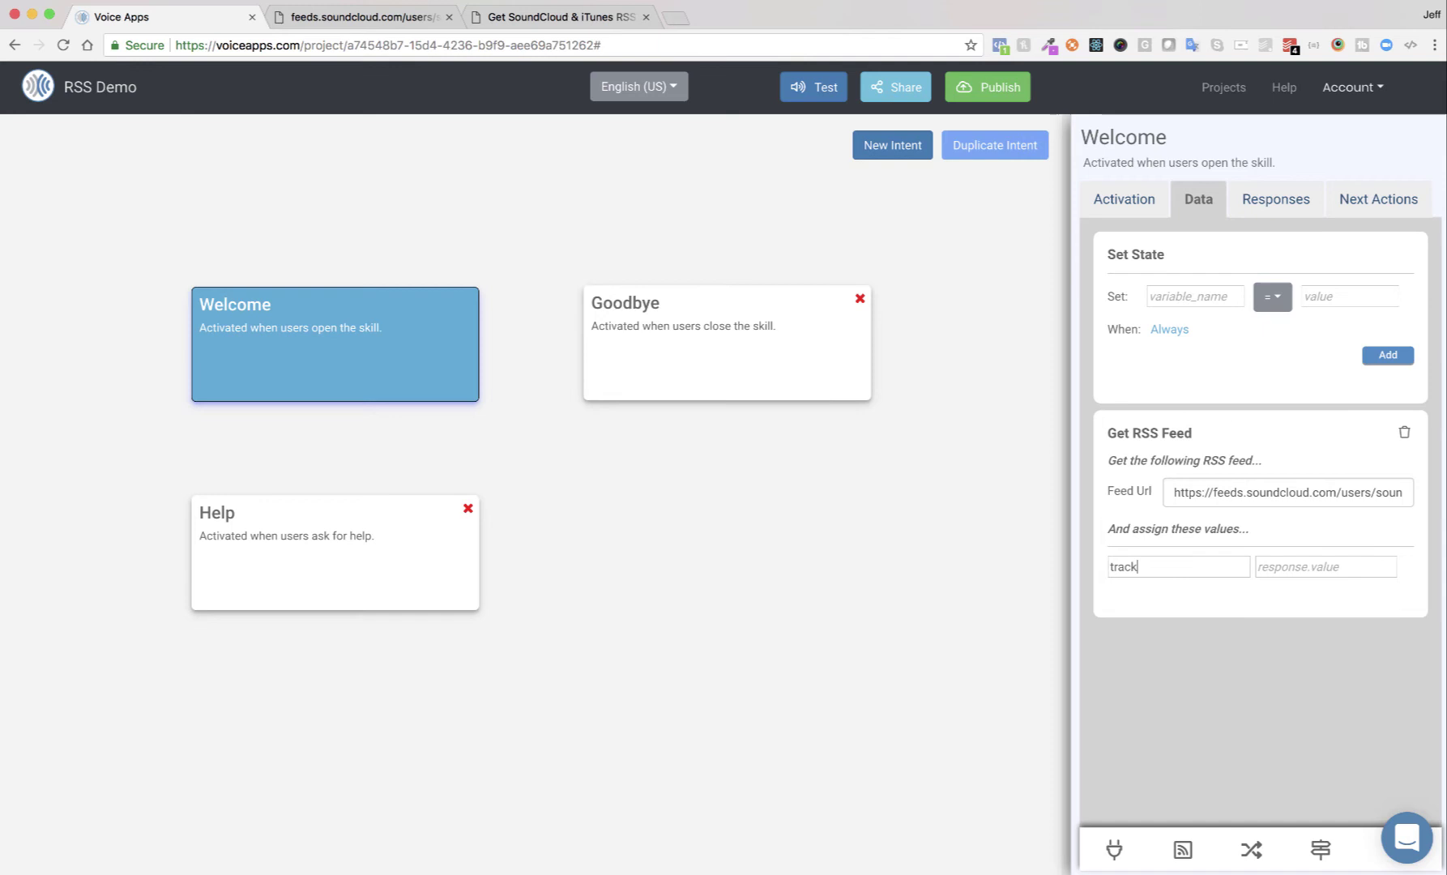
pyautogui.press('BackSpace')
pyautogui.press('BackSpace')
pyautogui.press('BackSpace')
pyautogui.press('BackSpace')
pyautogui.press('BackSpace')
pyautogui.press('BackSpace')
pyautogui.press('BackSpace')
pyautogui.write('esp')
pyautogui.press('BackSpace')
pyautogui.press('BackSpace')
pyautogui.write('pisodeUrl')
pyautogui.write('response')
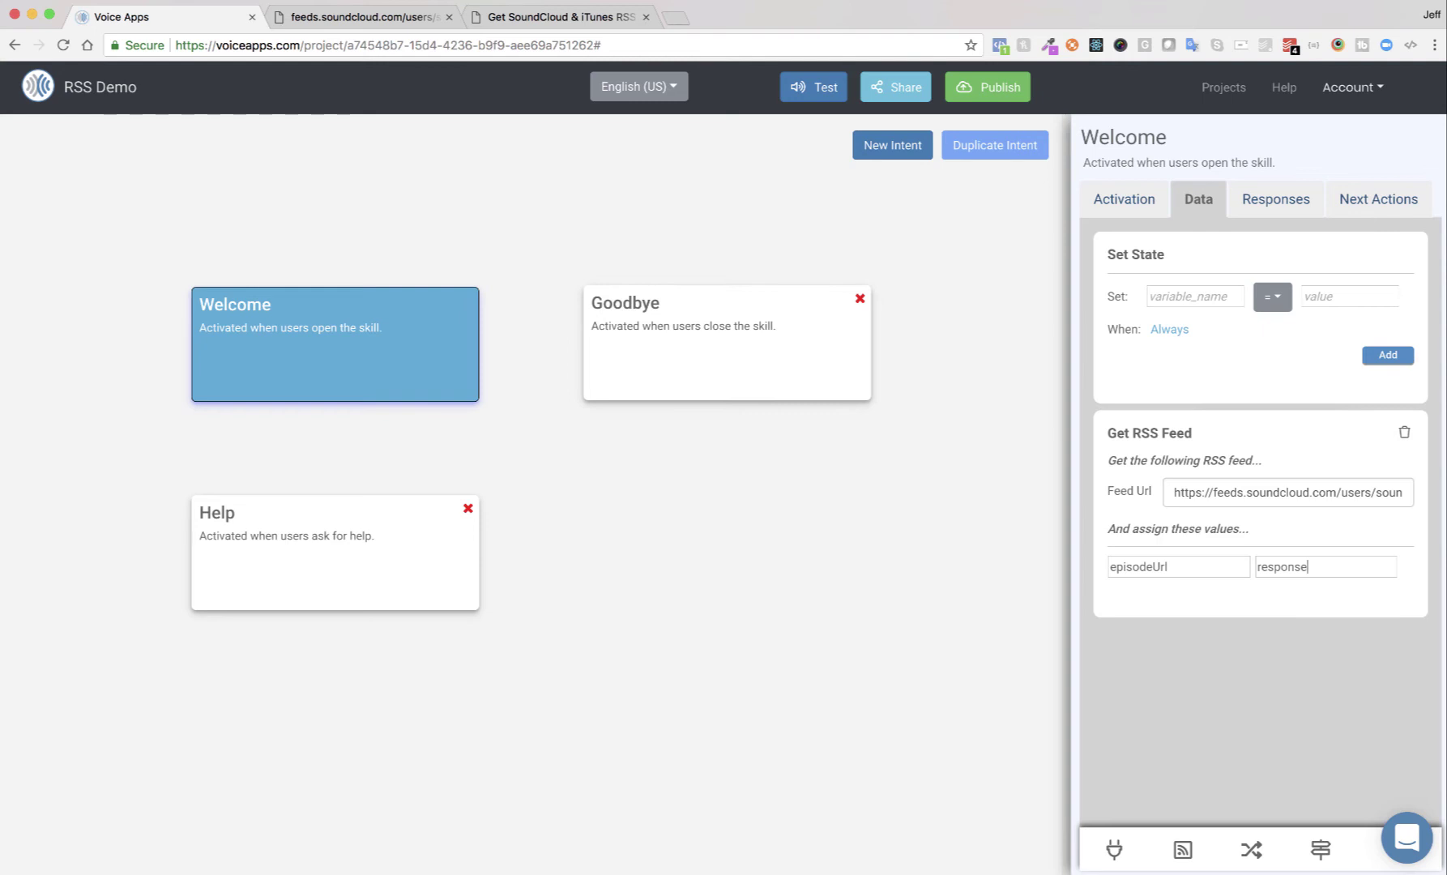
pyautogui.write('.items[0]')
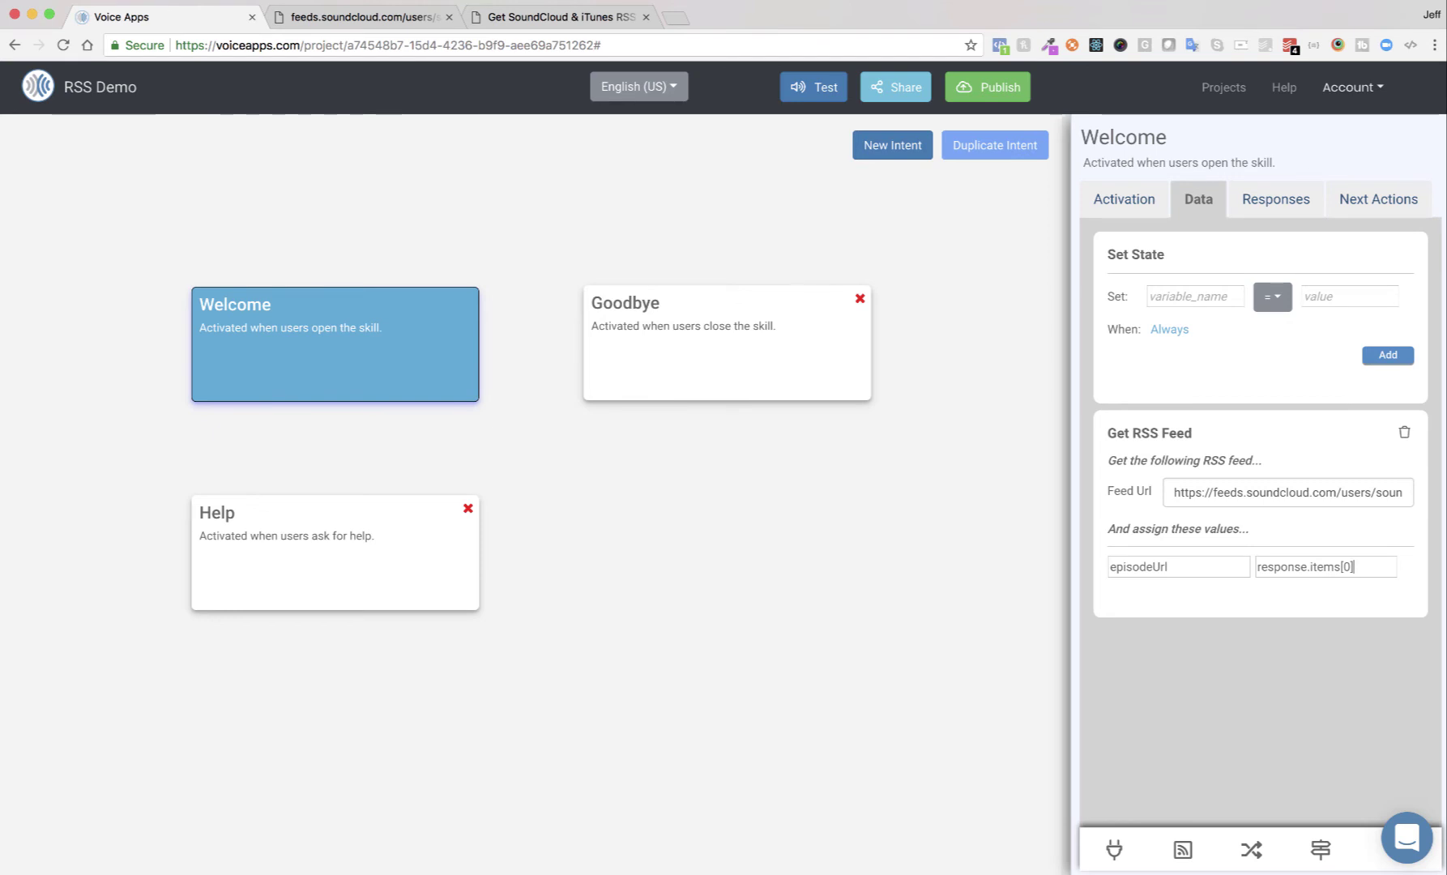
pyautogui.write('.e')
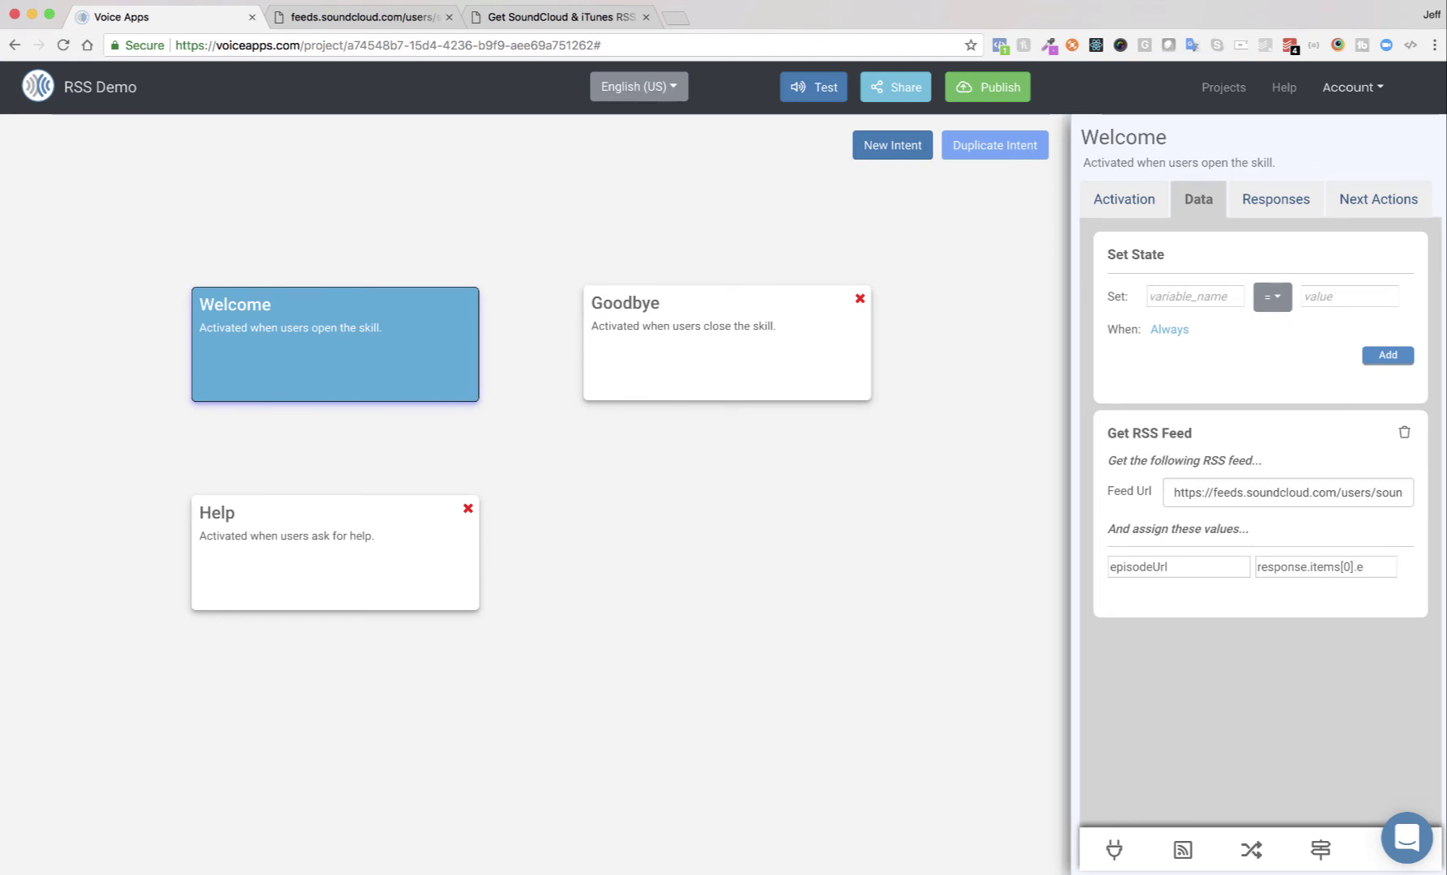
pyautogui.write('nclosur')
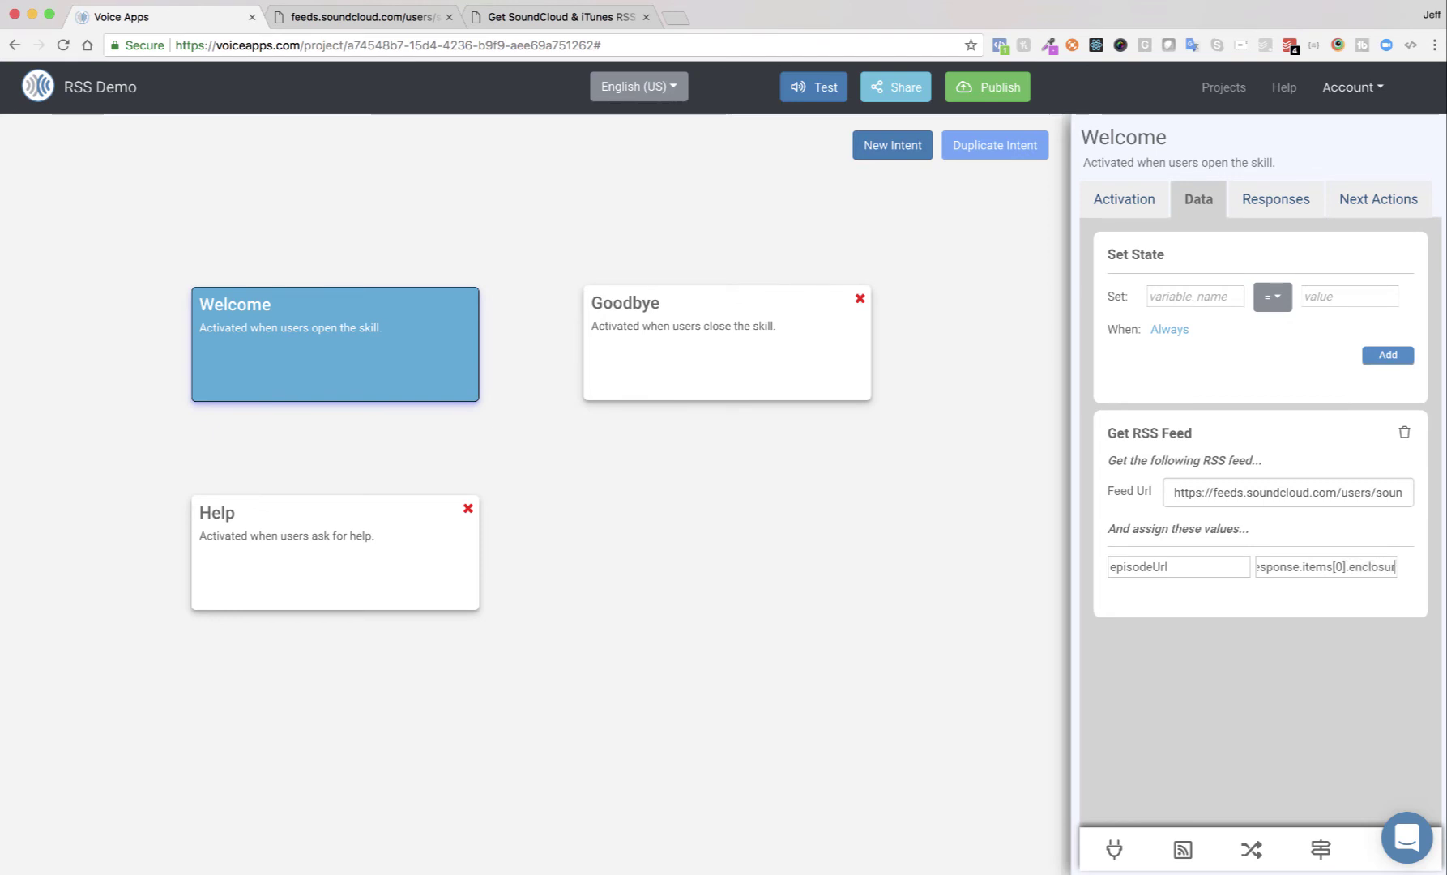
pyautogui.write('e.url')
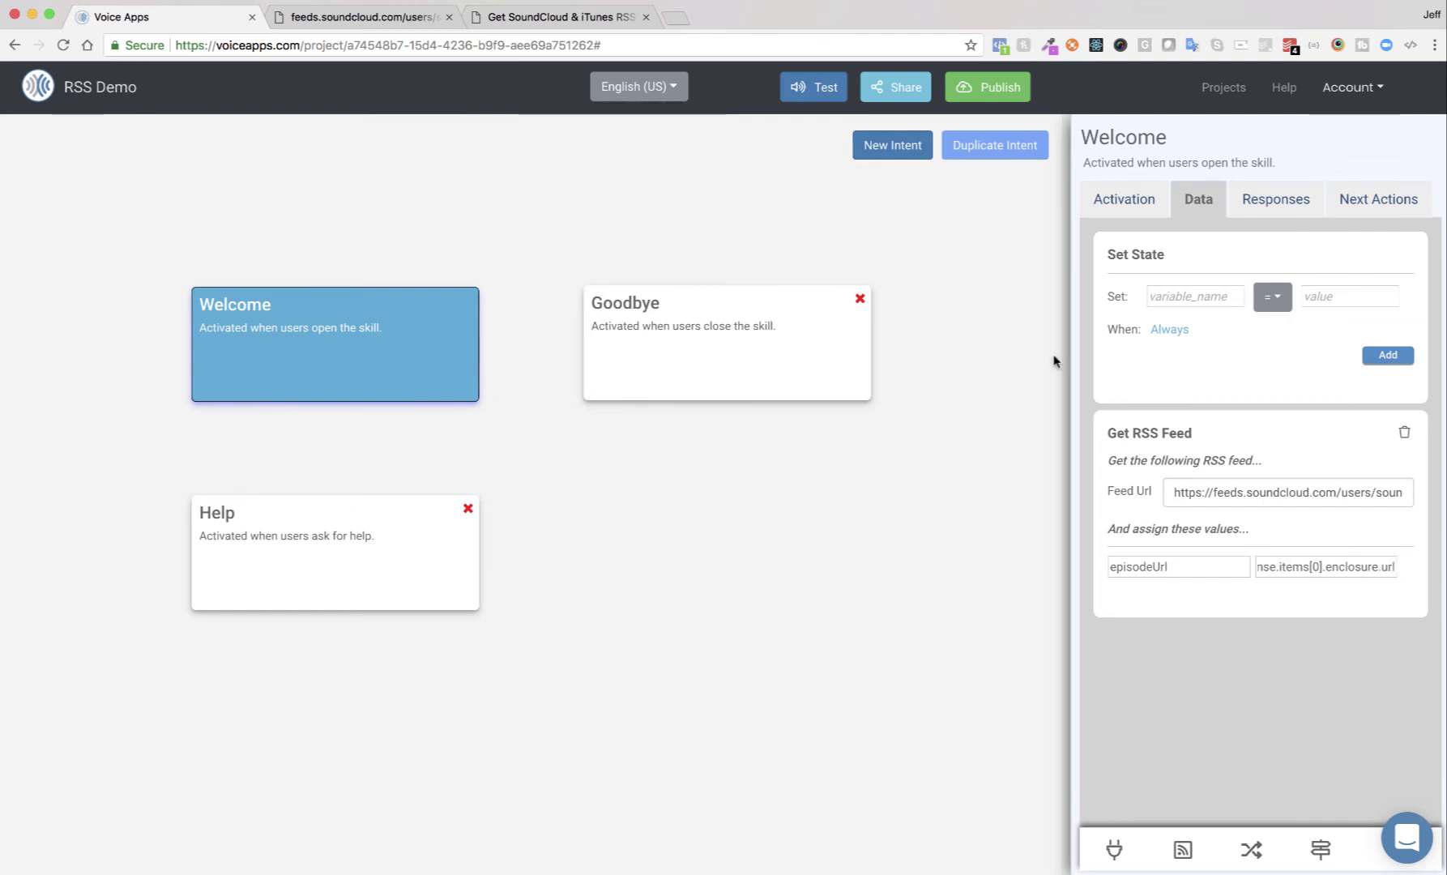
# Highlight the first episode's enclosure .mp3 url in the SoundCloud RSS feed
pyautogui.click(367, 18)
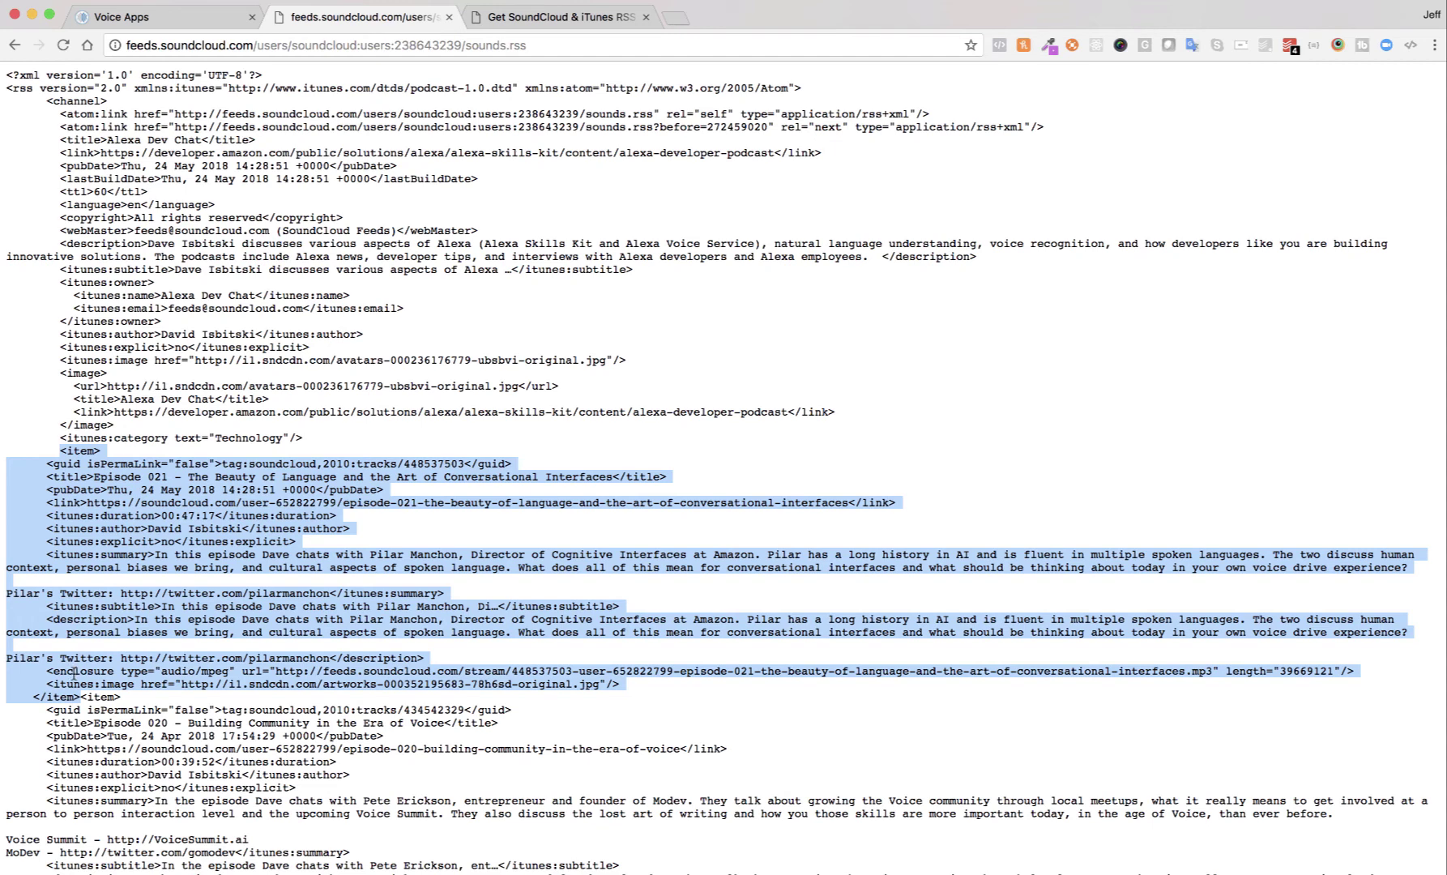
pyautogui.doubleClick(74, 672)
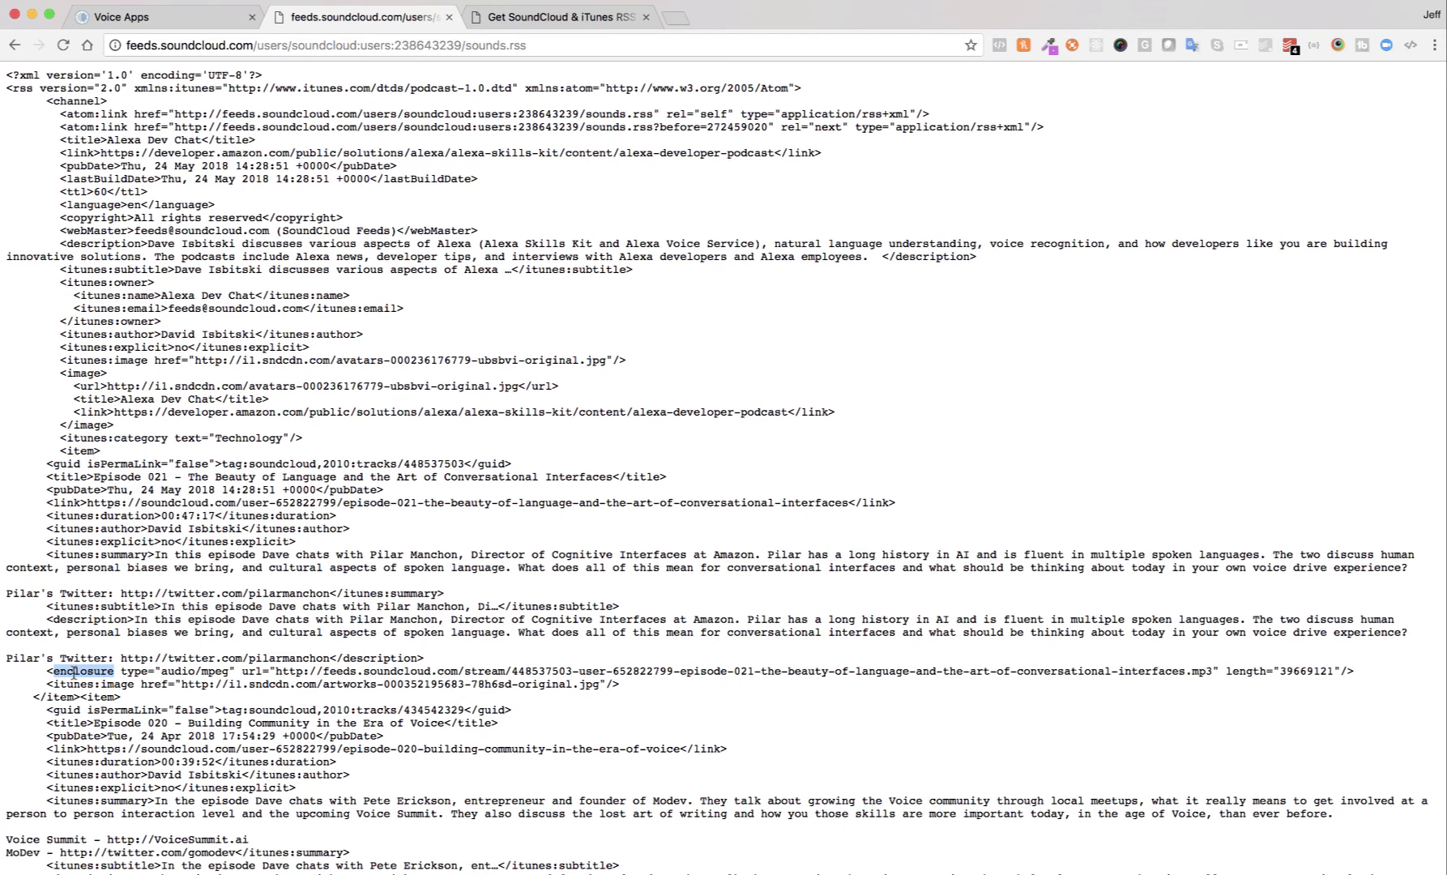
pyautogui.doubleClick(251, 671)
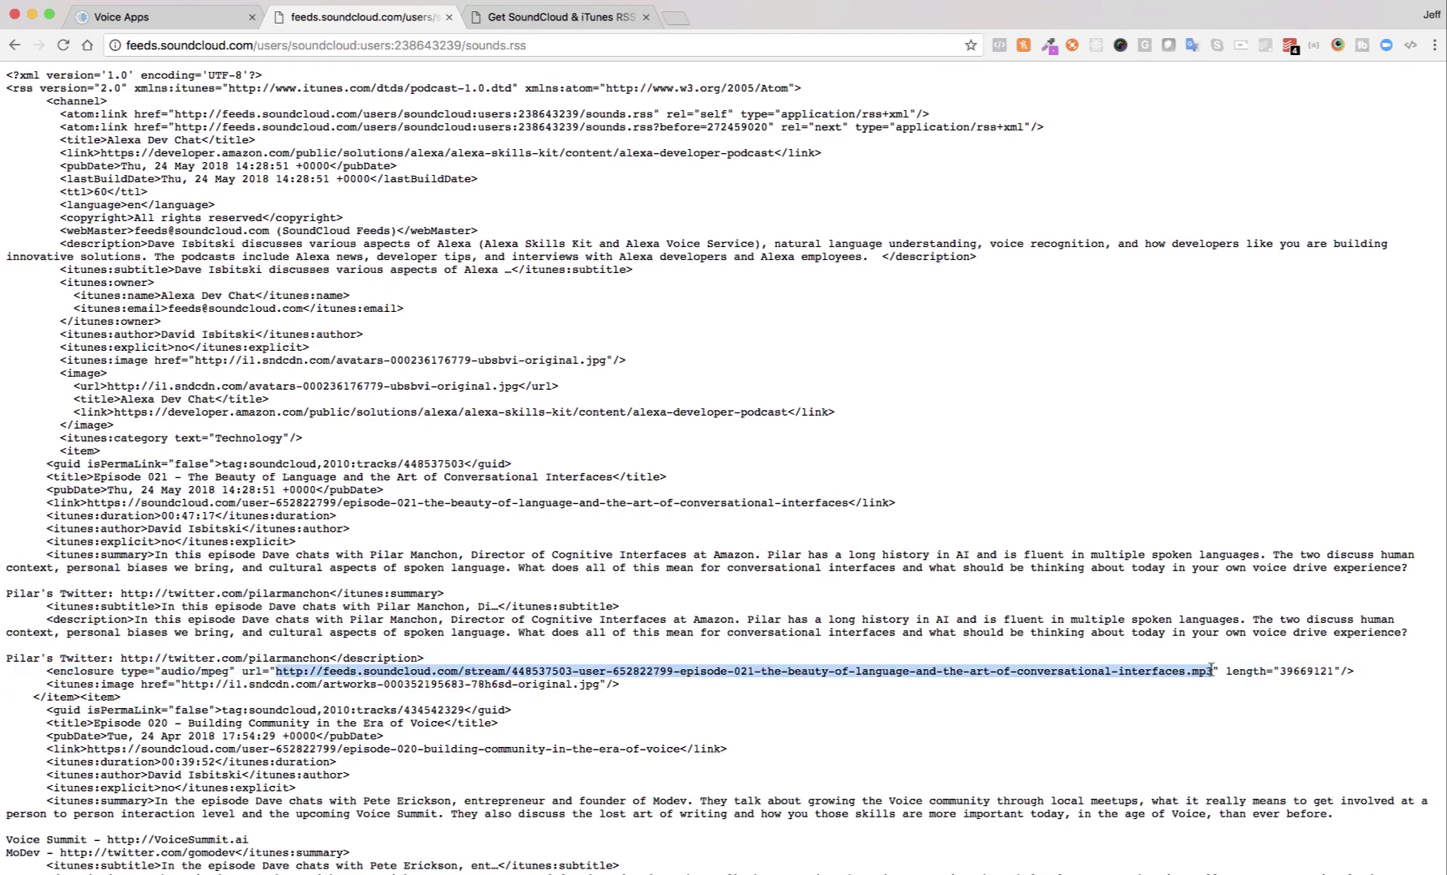
# Check the response.items[0].enclosure.url path against the feed and save the episodeUrl mapping
pyautogui.click(173, 19)
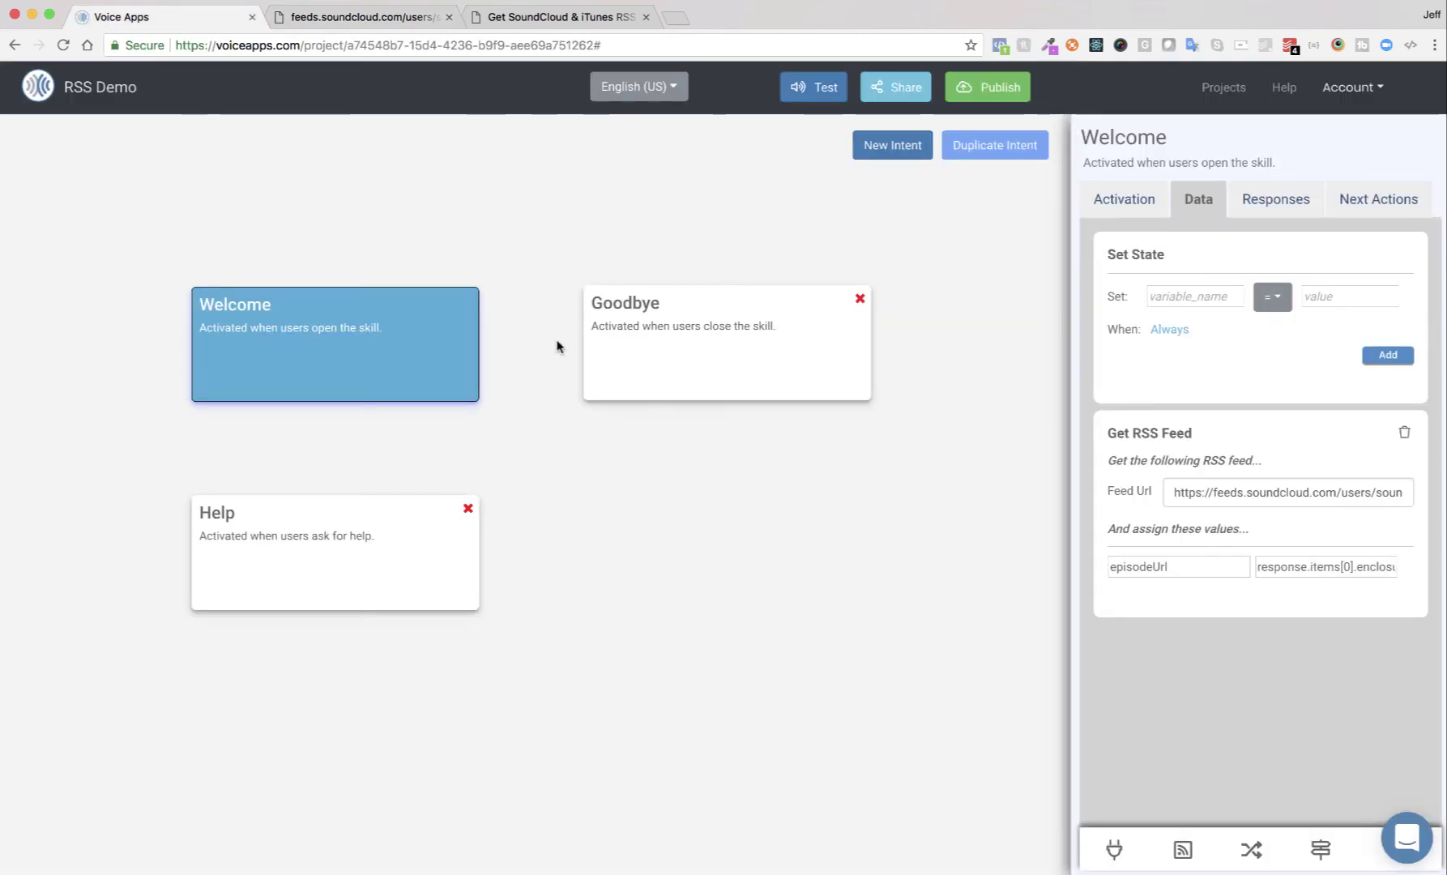
pyautogui.doubleClick(1346, 567)
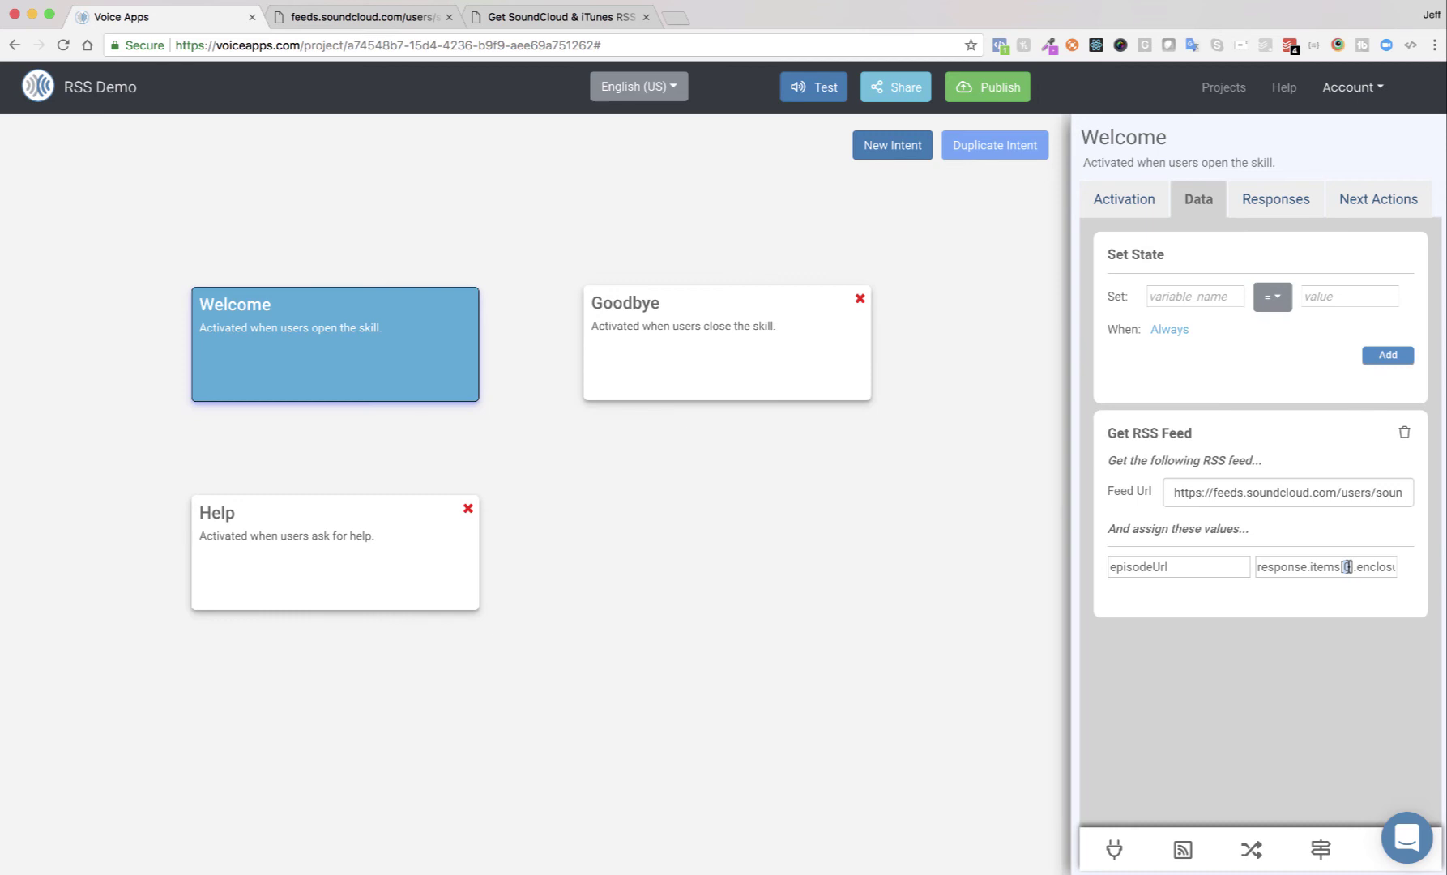
pyautogui.click(1368, 567)
pyautogui.moveTo(1370, 567); pyautogui.dragTo(1396, 568)
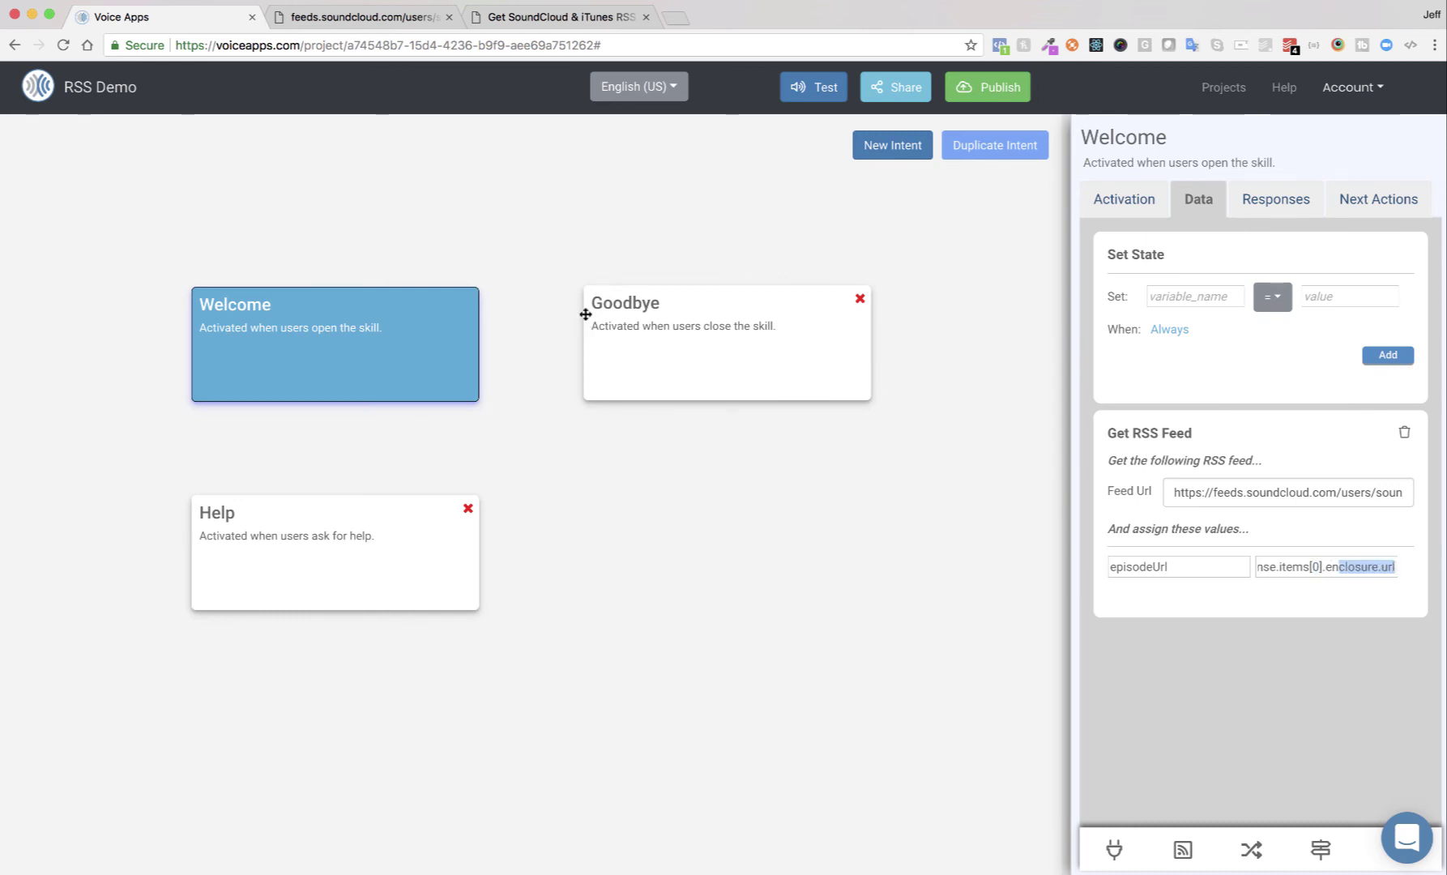
pyautogui.click(324, 17)
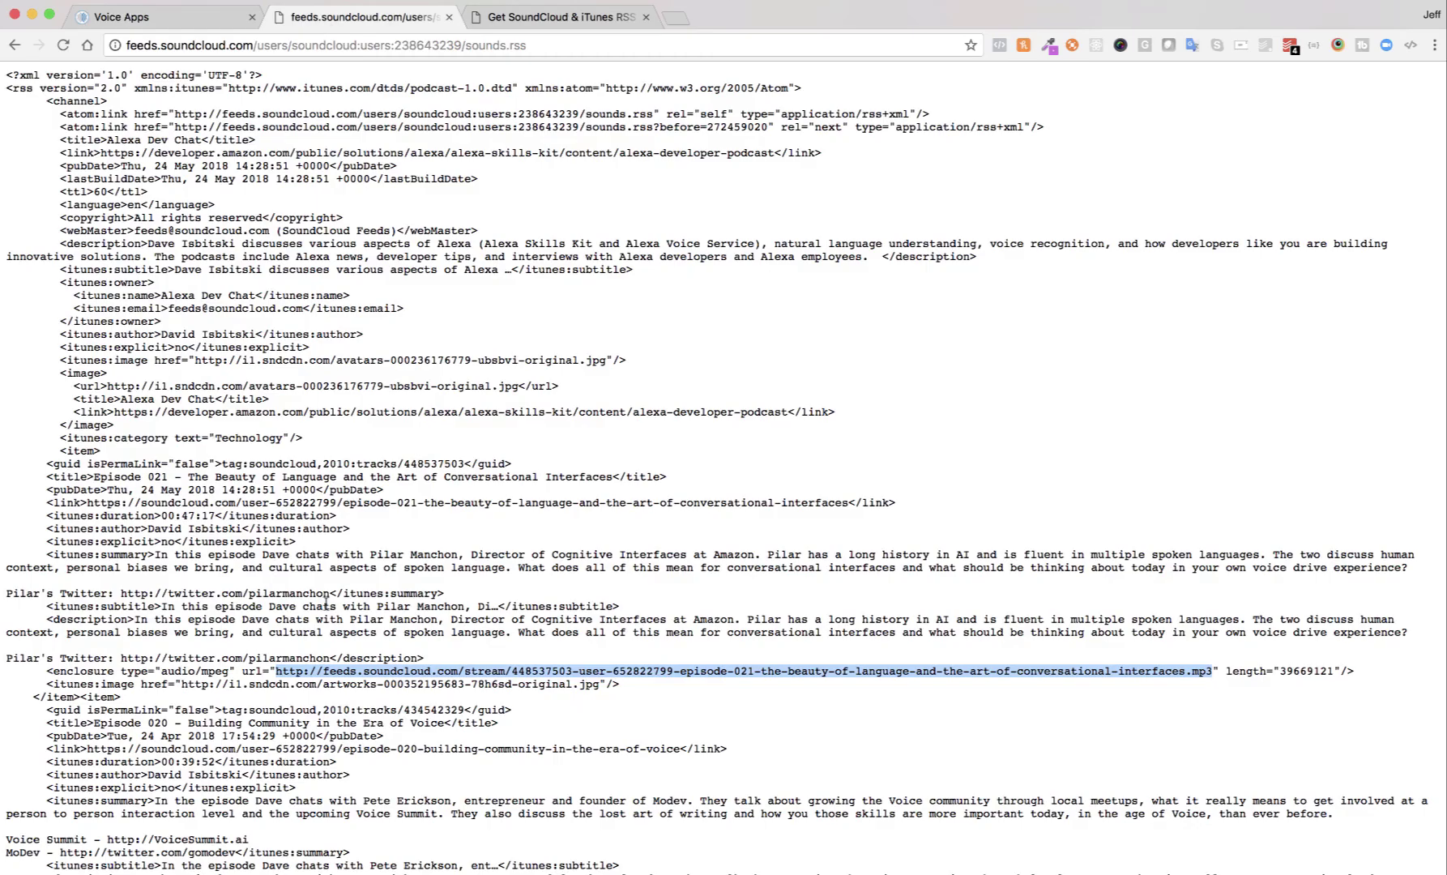
pyautogui.doubleClick(85, 671)
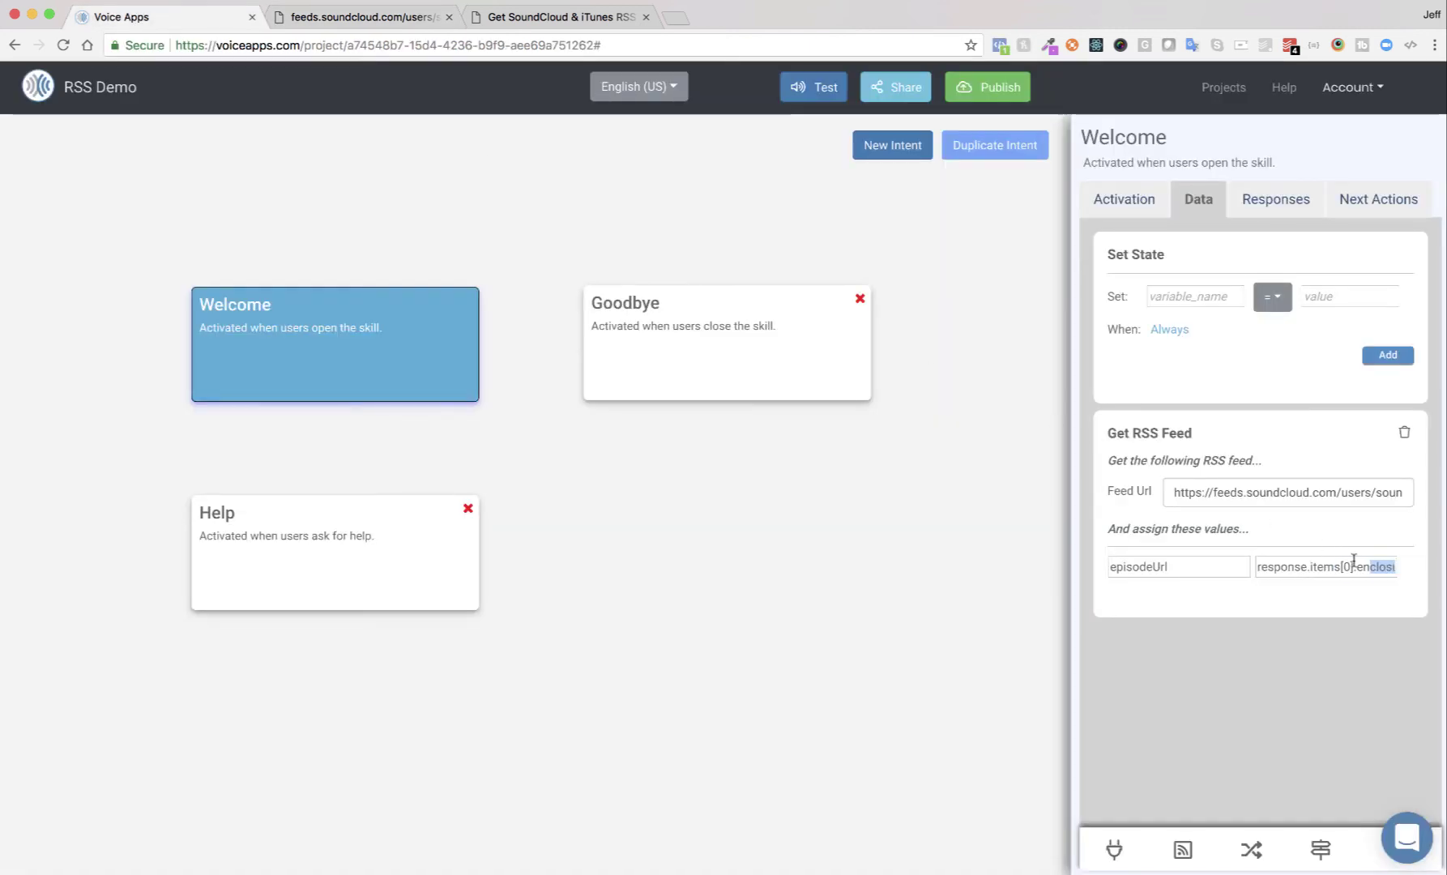
pyautogui.click(1375, 568)
pyautogui.press('Return')
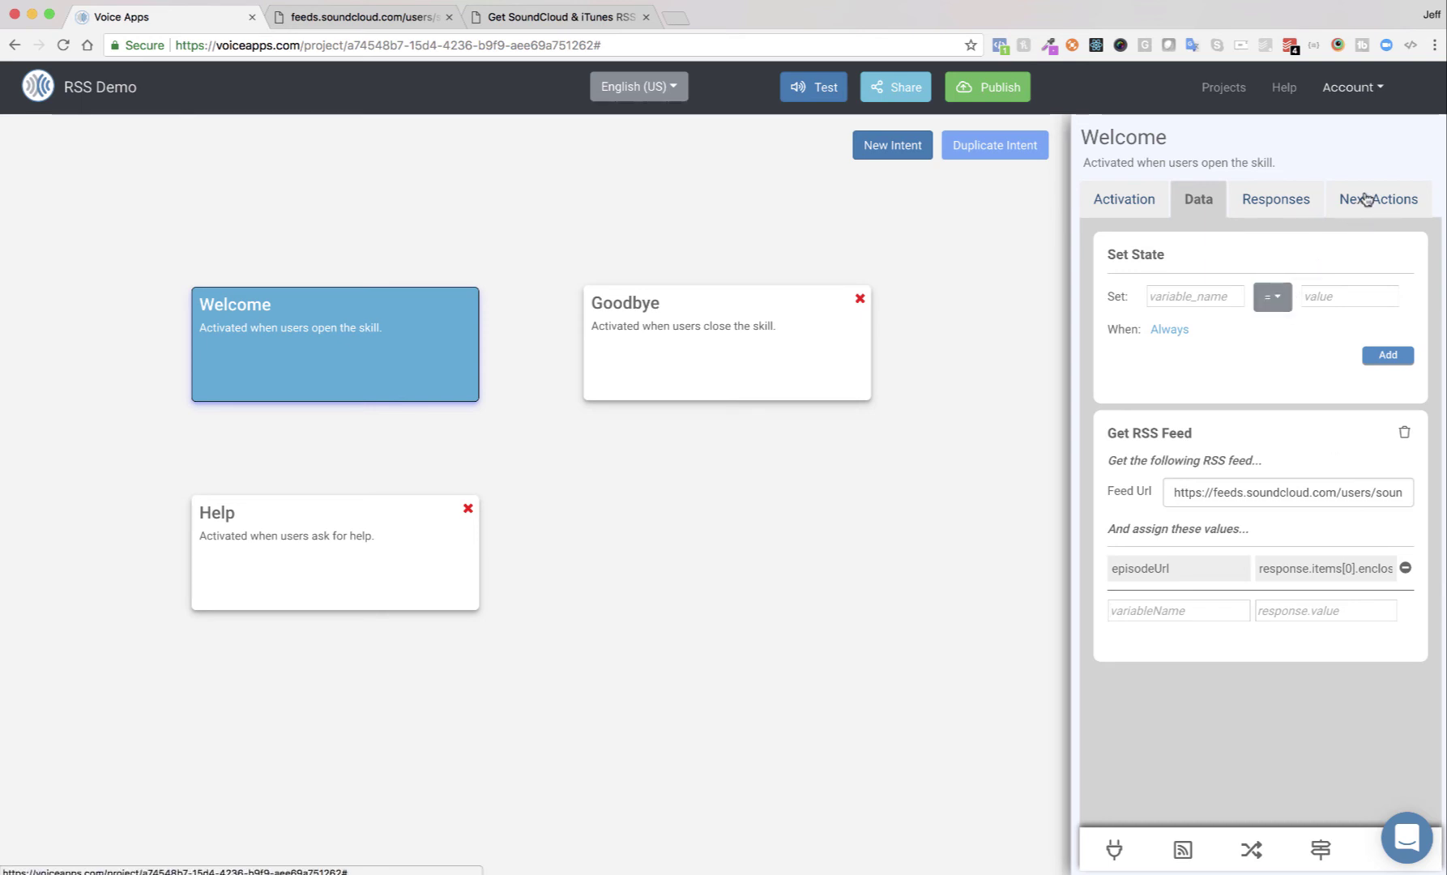
# Set the Welcome intent's next action to play a long audio stream from {{episodeUrl}}
pyautogui.click(1367, 200)
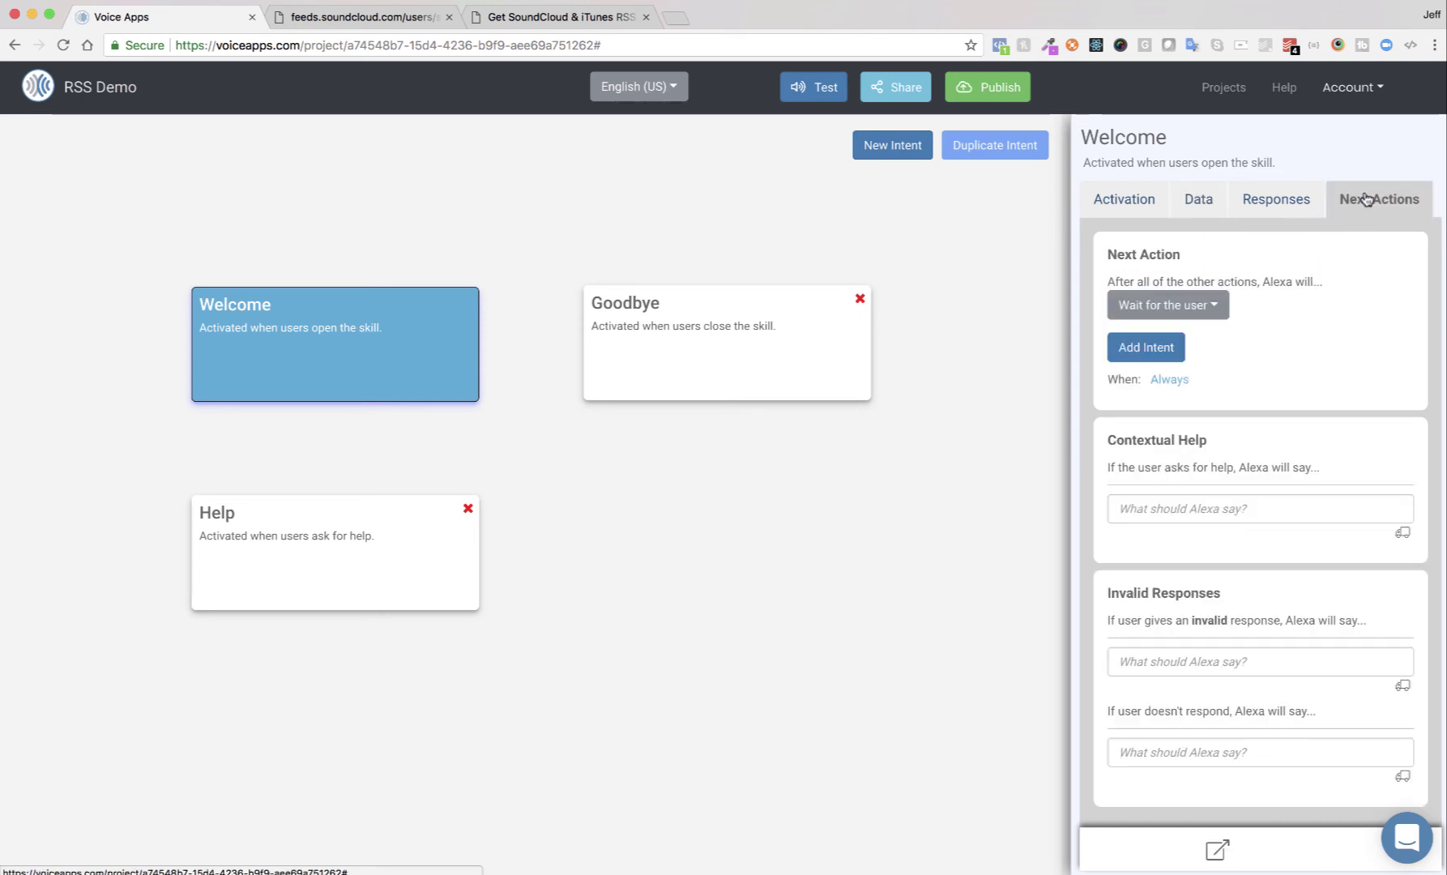
pyautogui.click(1186, 308)
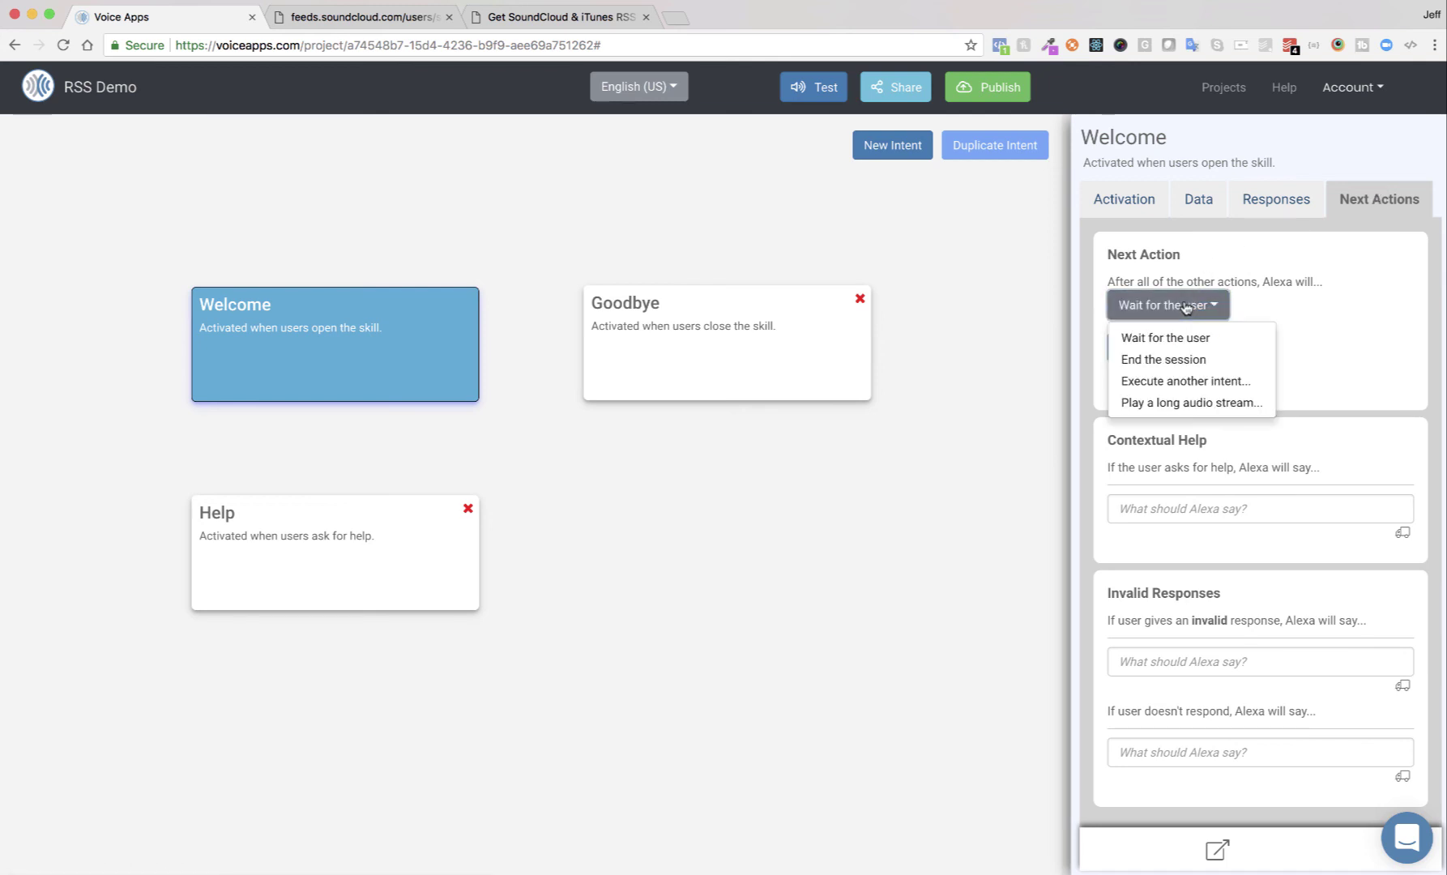
pyautogui.click(1175, 404)
pyautogui.click(1187, 383)
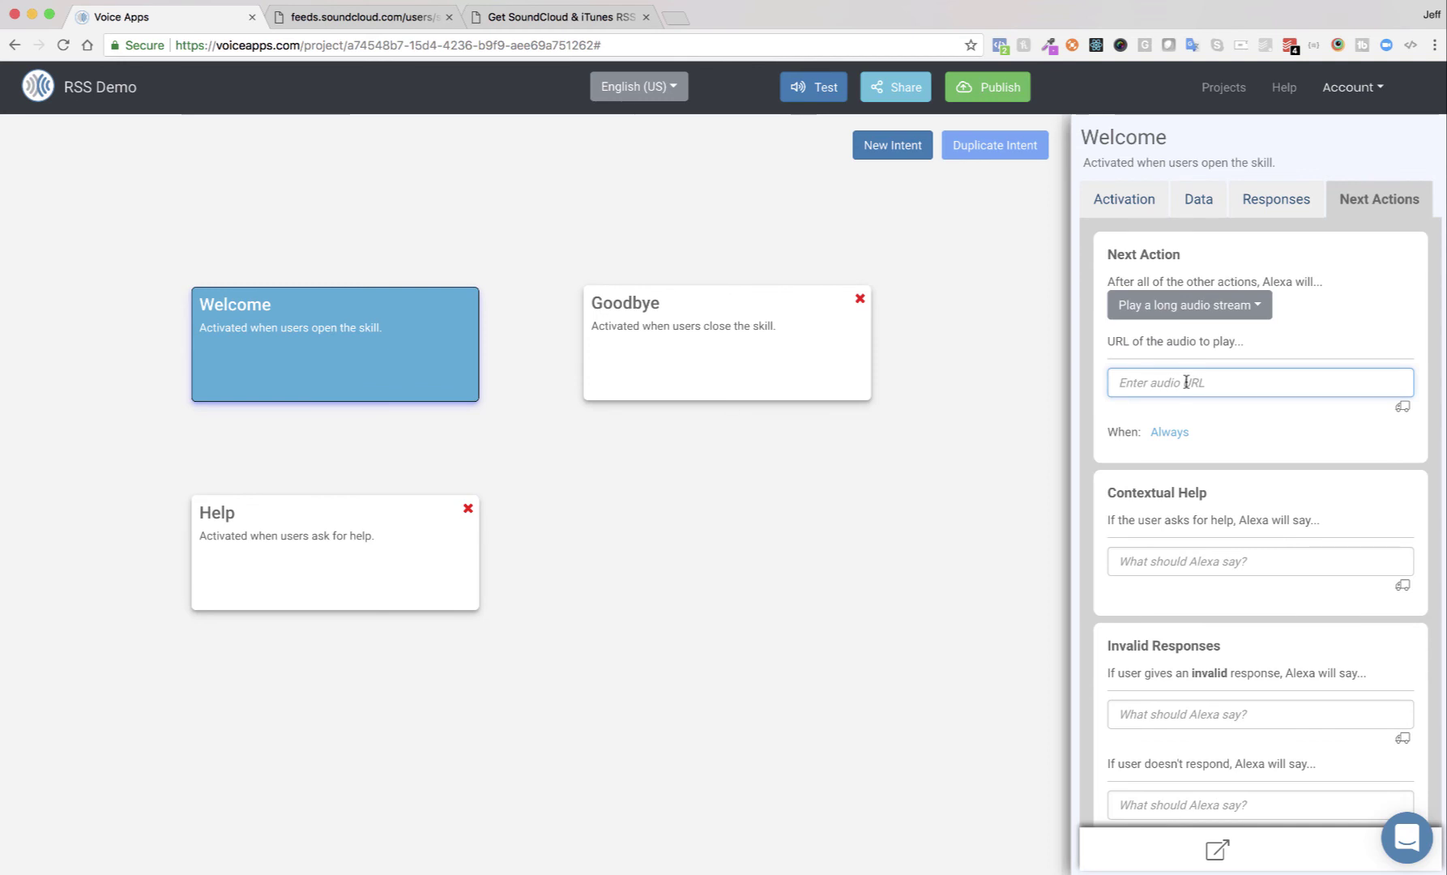
pyautogui.write('{{')
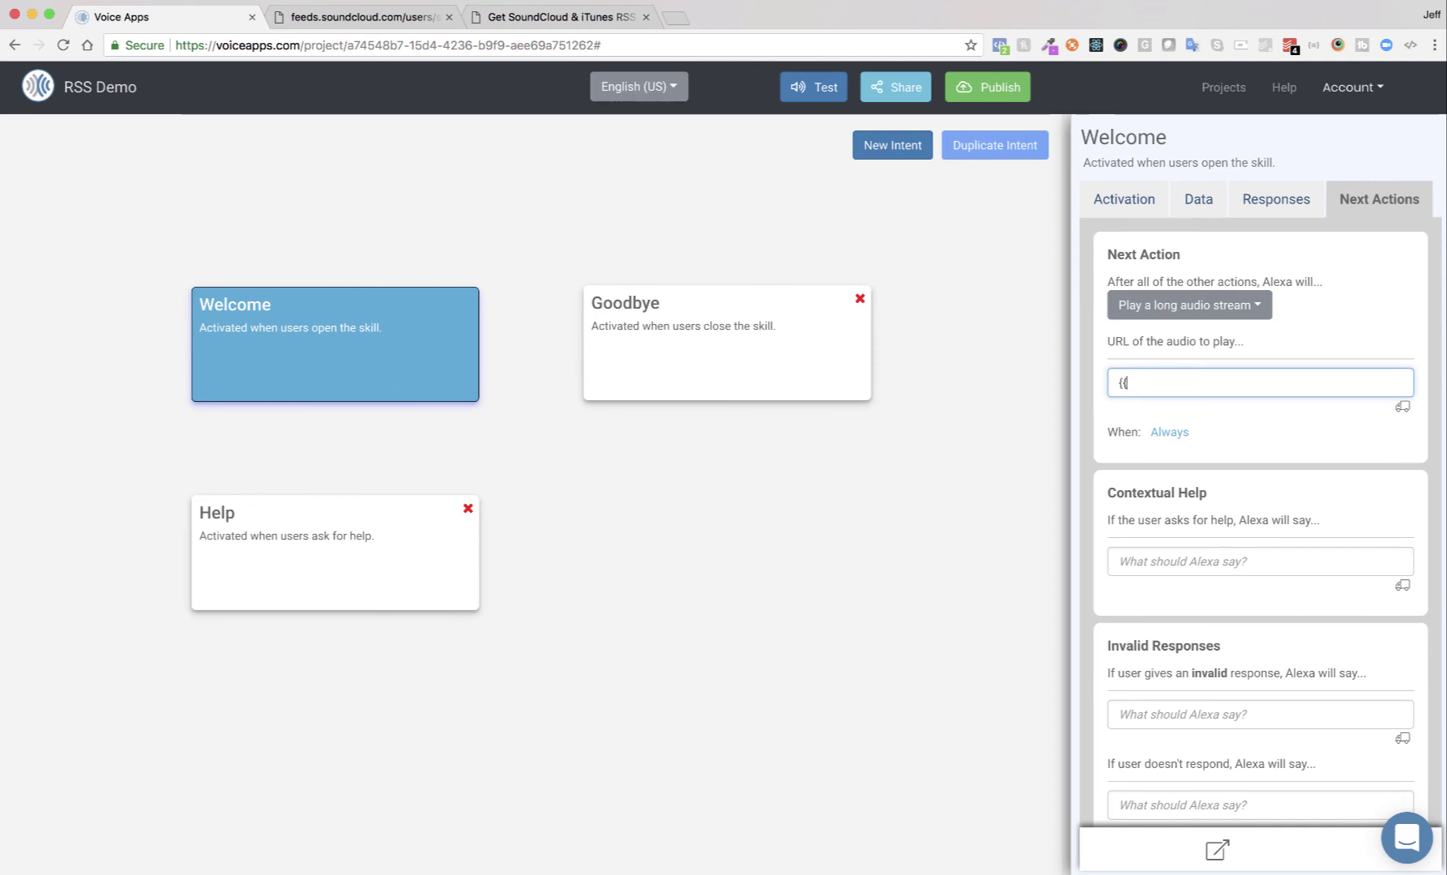
pyautogui.write('epis')
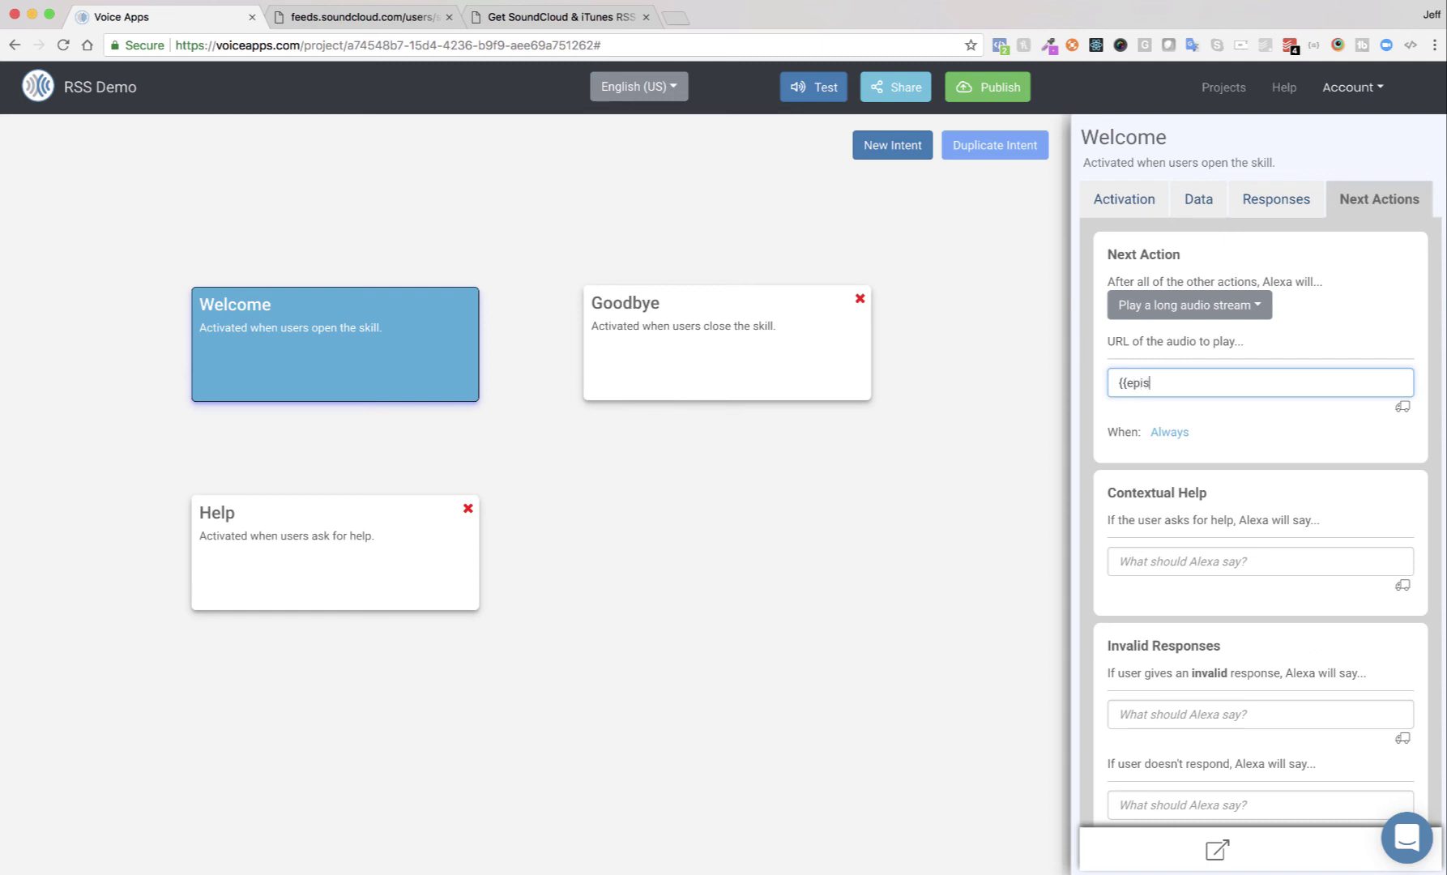
pyautogui.write('odeUrl}}}')
pyautogui.press('Return')
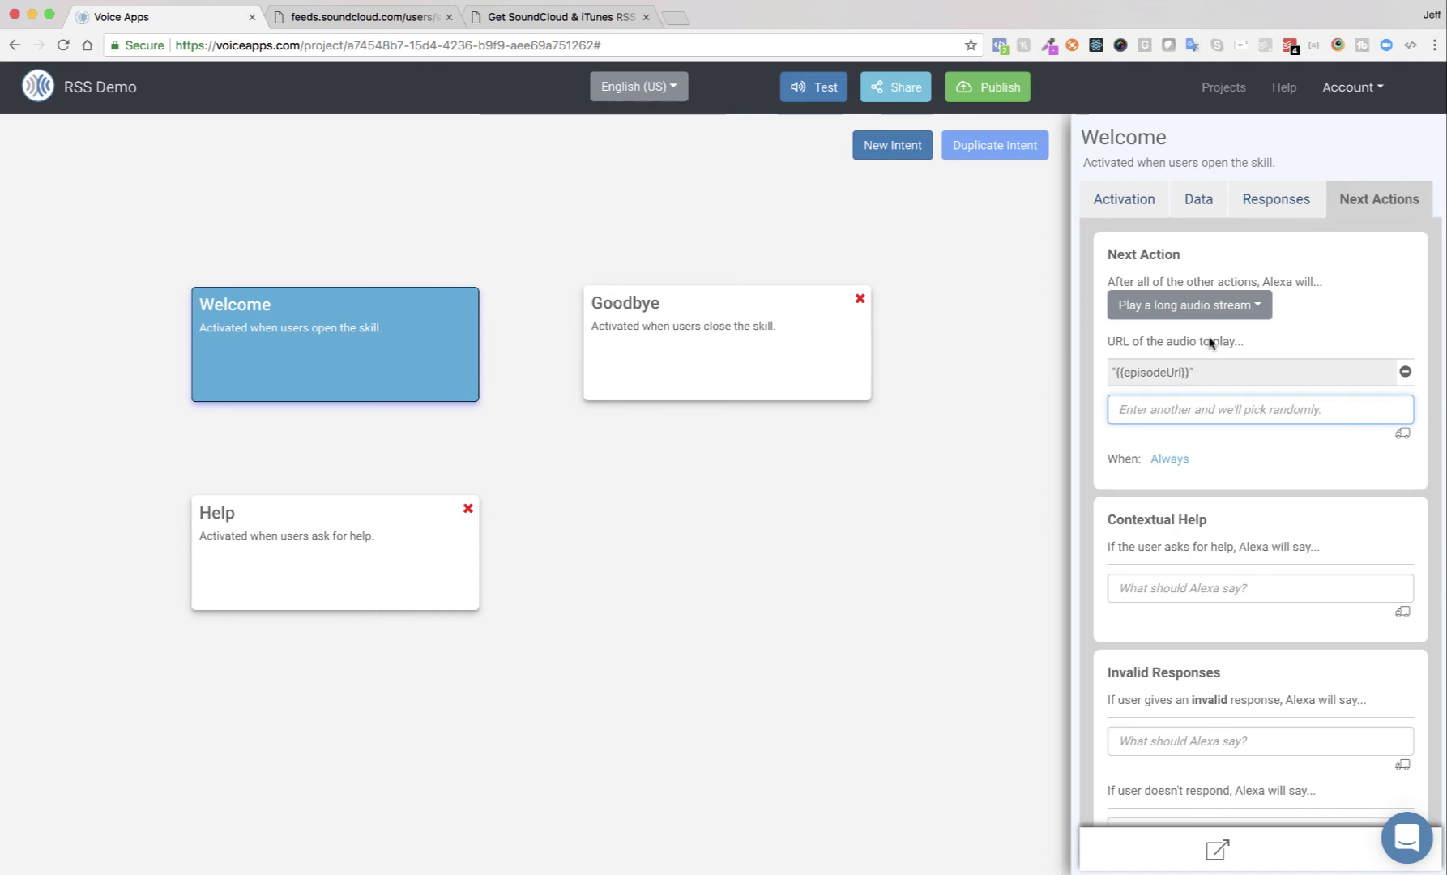
# Review the episodeUrl variable and response.items path in the Welcome intent's data
pyautogui.click(1198, 211)
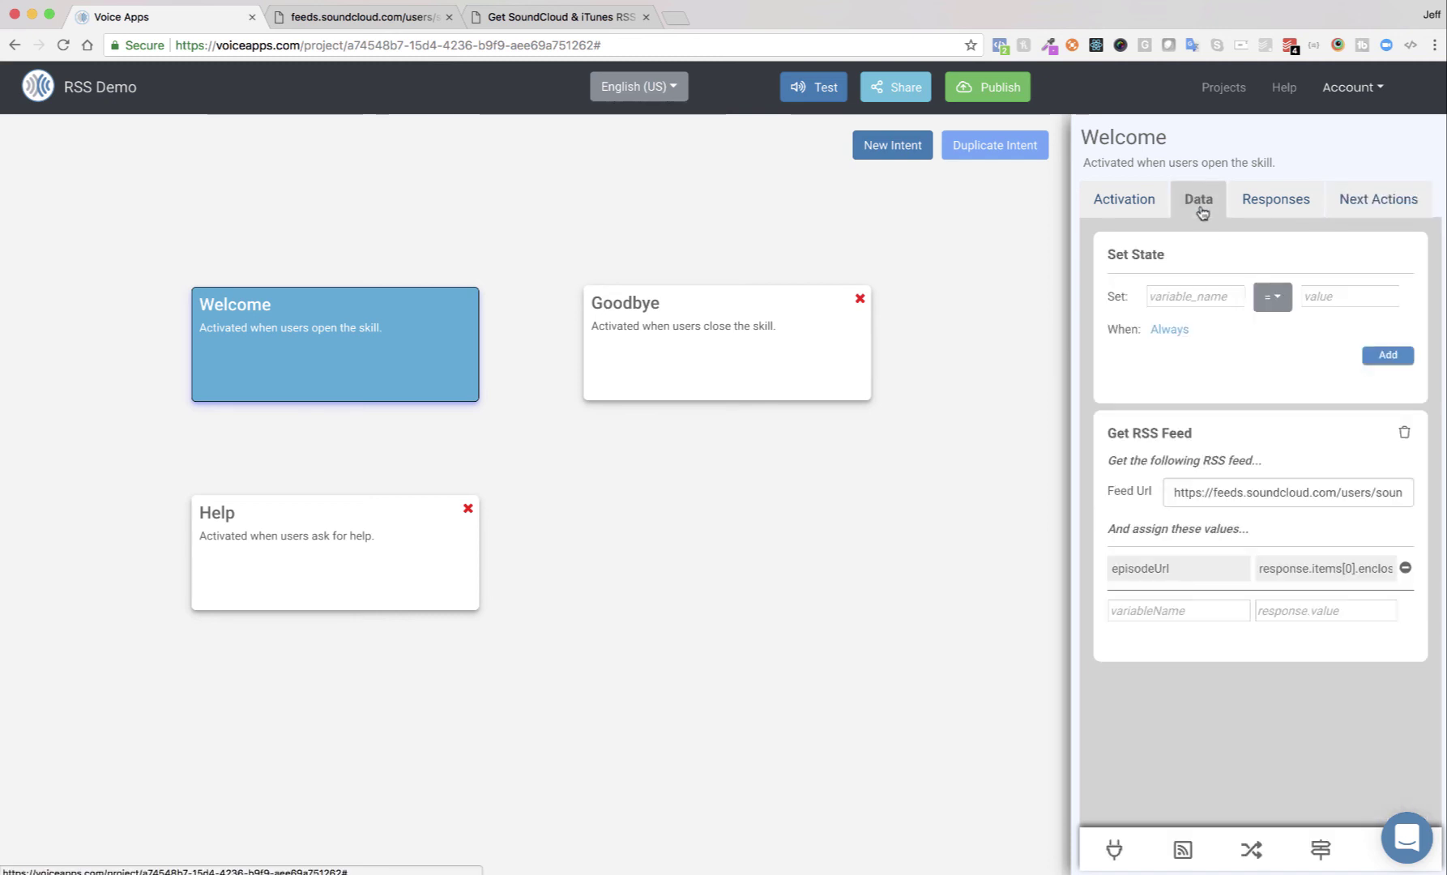
pyautogui.doubleClick(1186, 568)
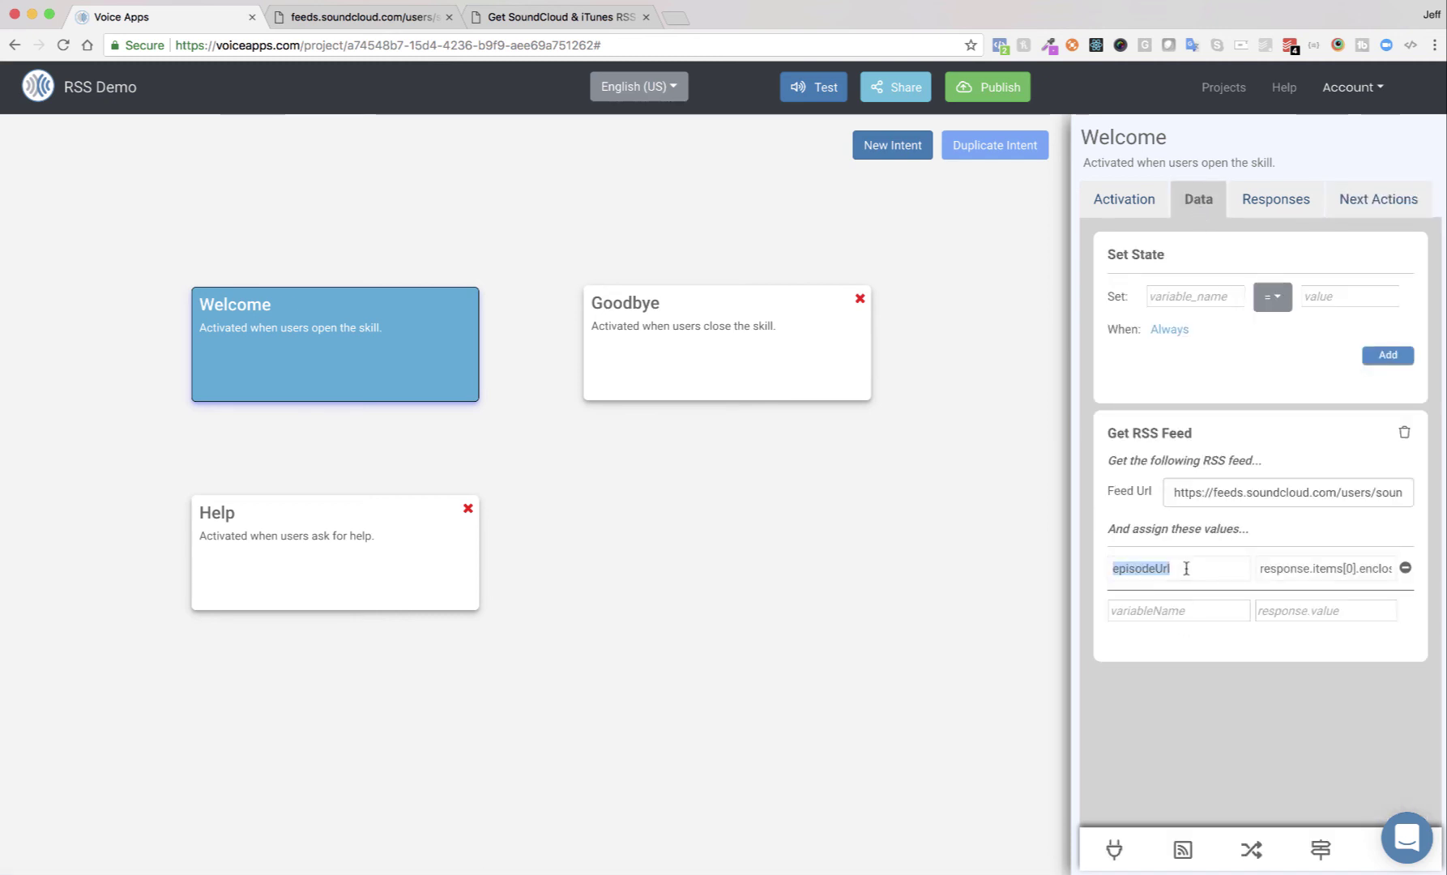
pyautogui.click(1322, 576)
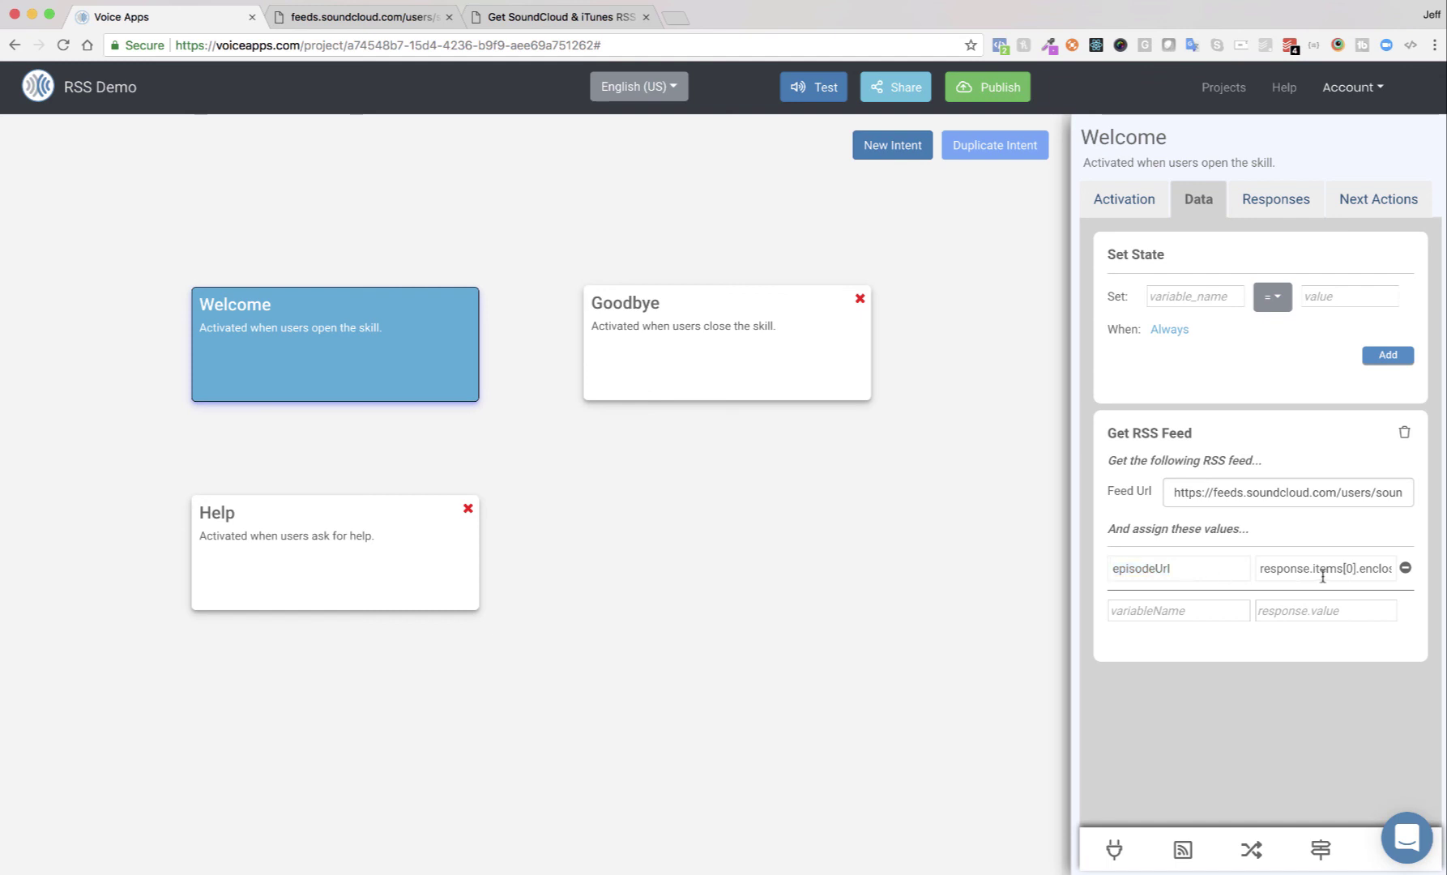
pyautogui.doubleClick(1334, 570)
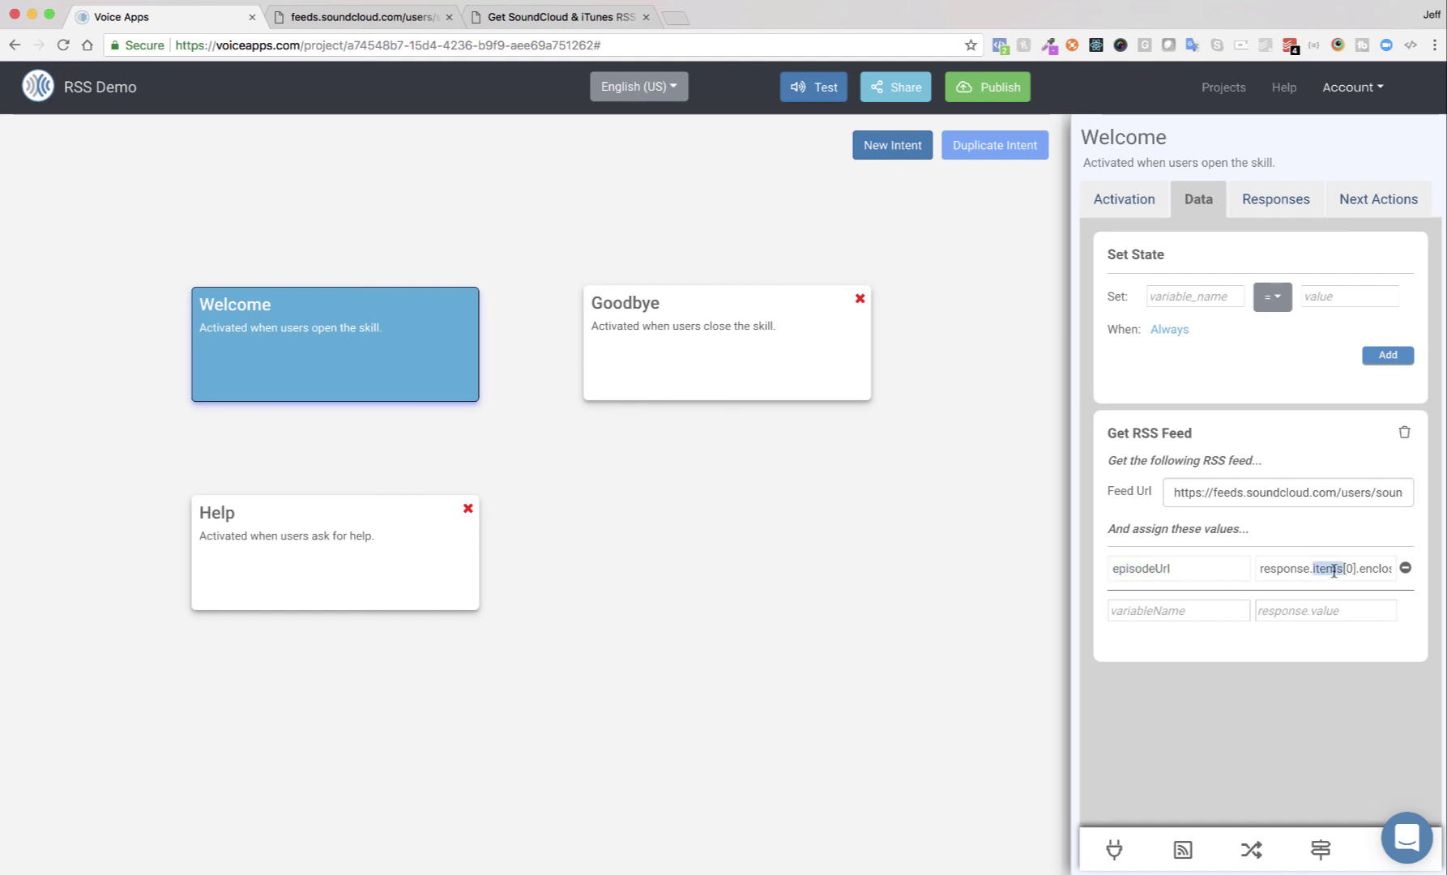
pyautogui.click(812, 88)
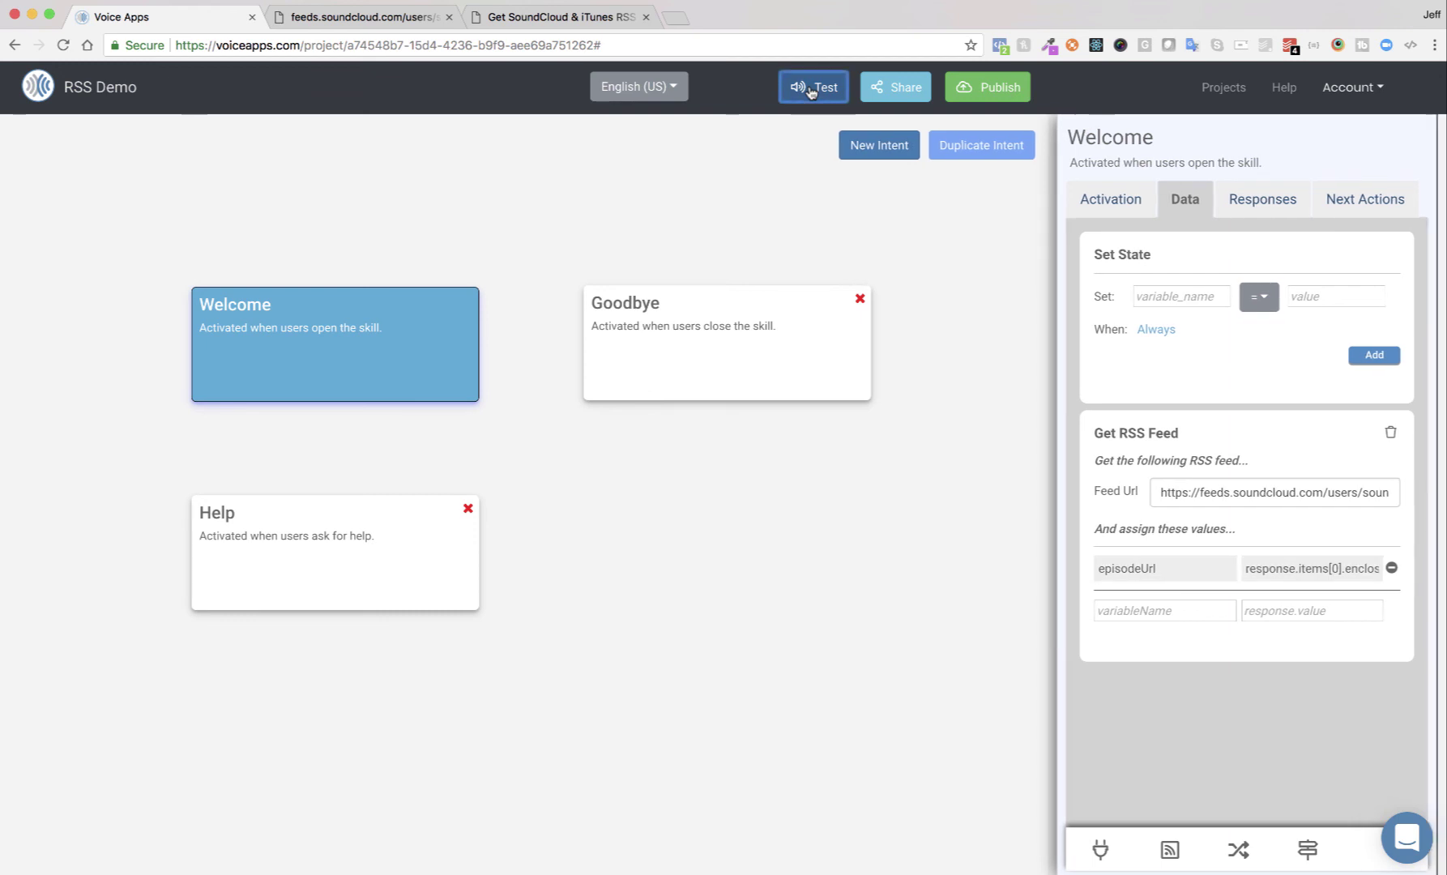
# Start the skill in the simulator, then send 'stop' to get 'Goodbye for now'
pyautogui.click(1123, 853)
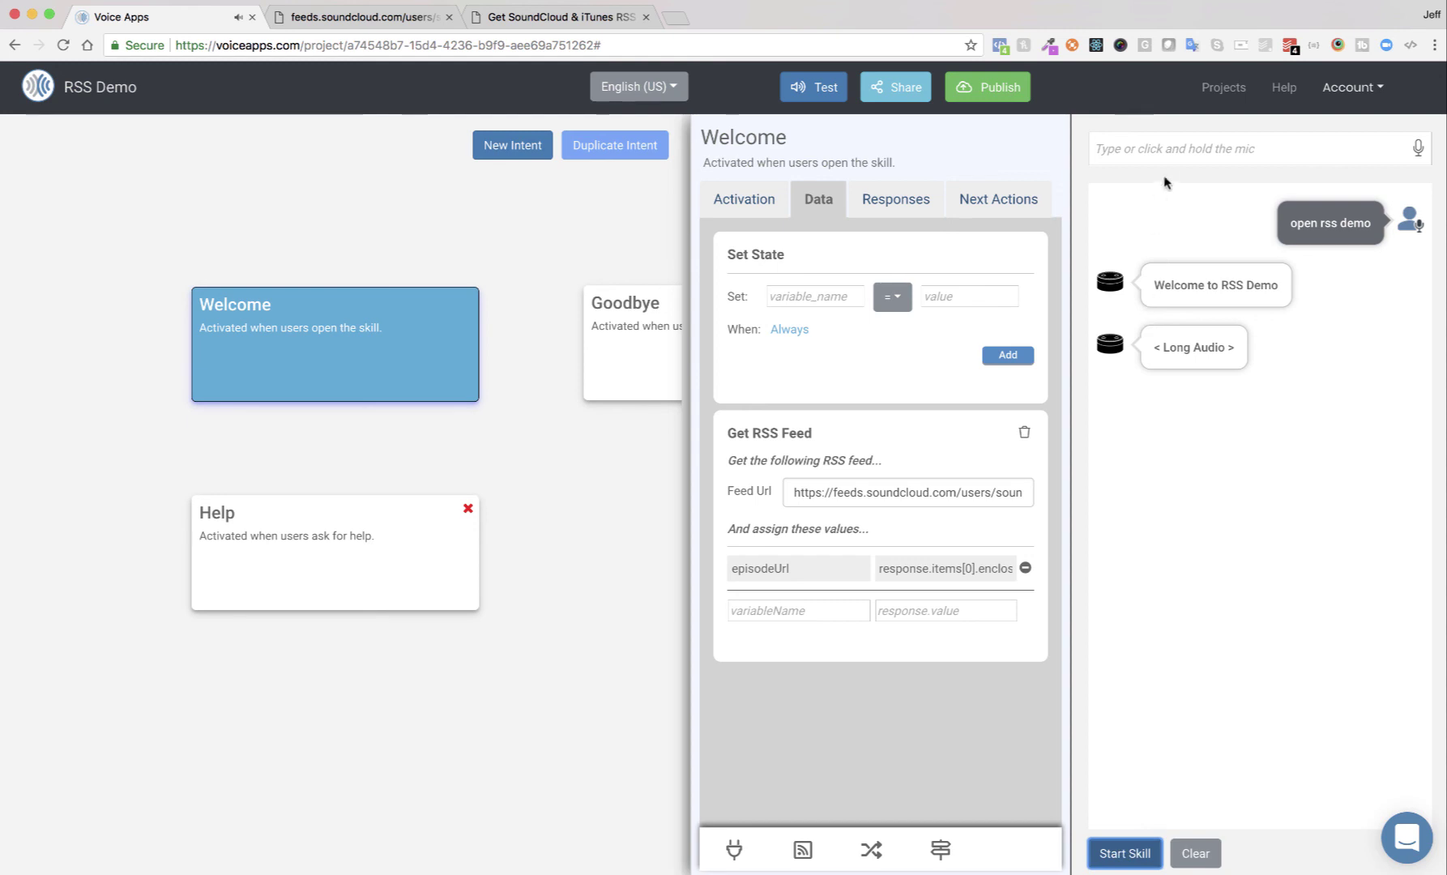
pyautogui.click(1182, 144)
pyautogui.write('stop')
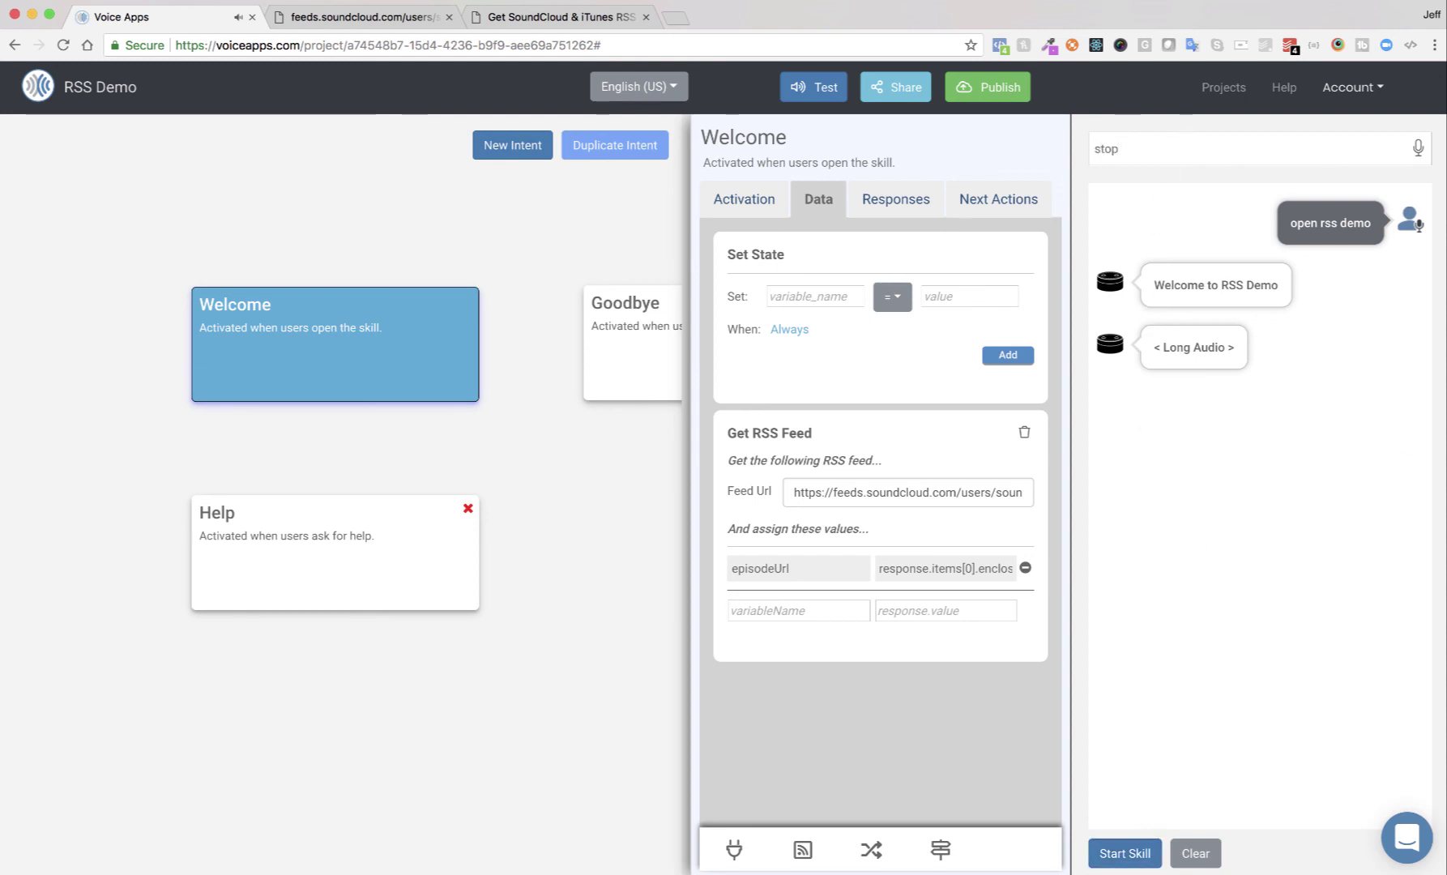
pyautogui.press('Return')
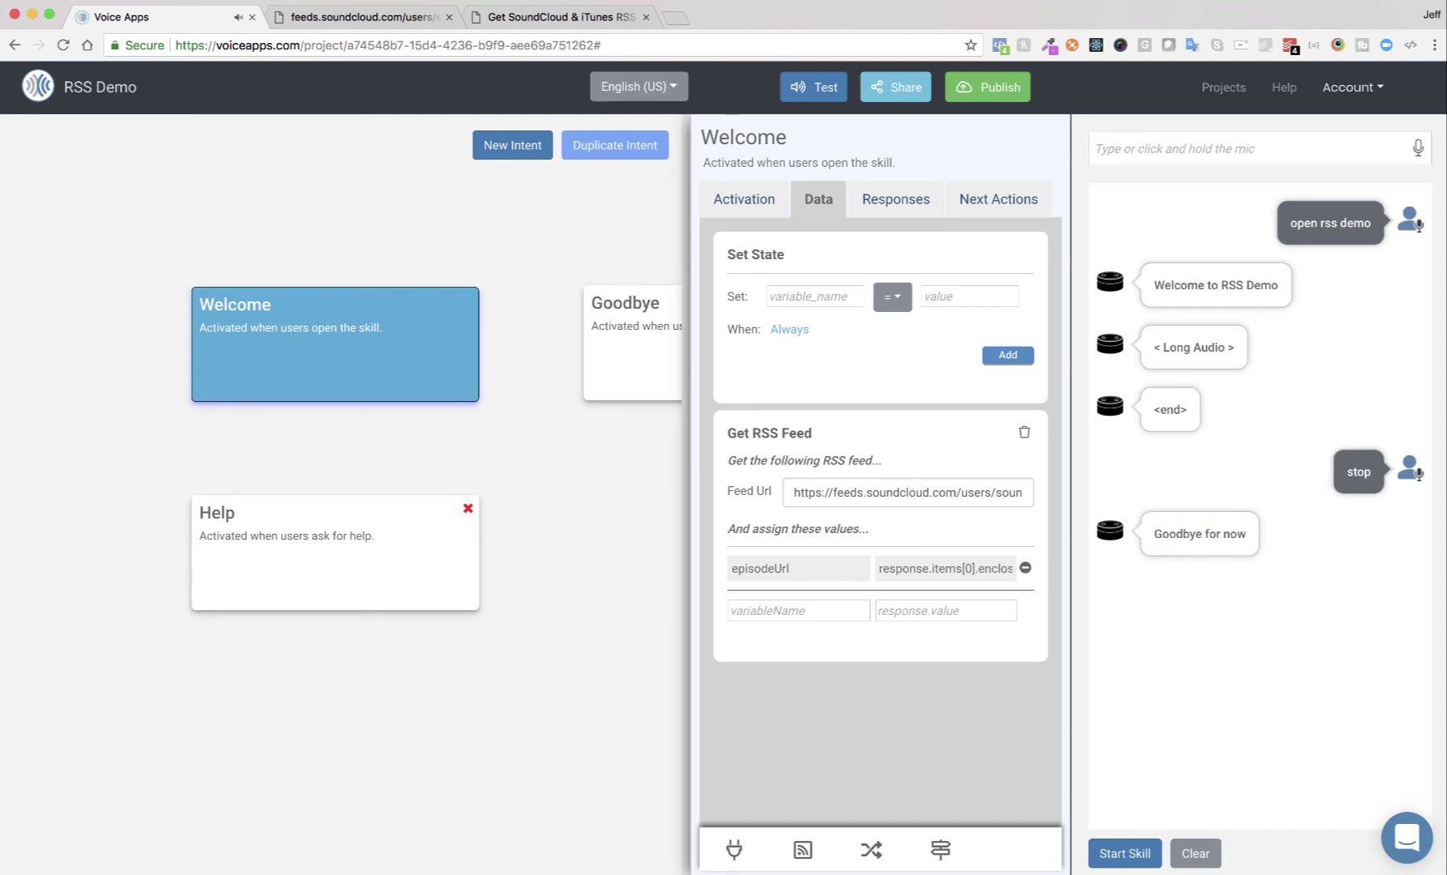